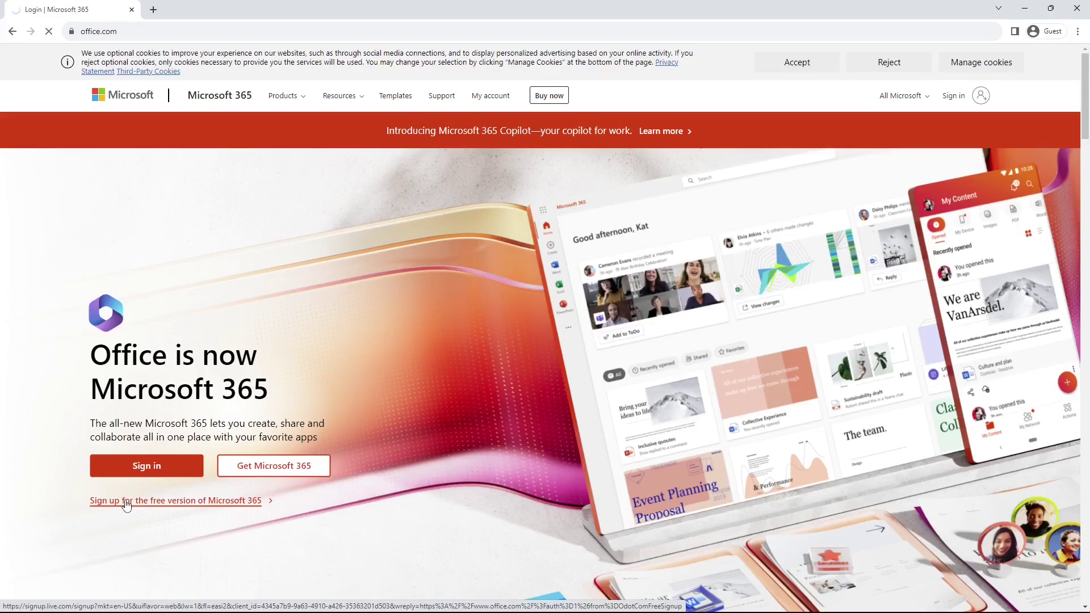
Start the free Microsoft 365 sign-up to reach the Create page of document types and templates
left_click(147, 502)
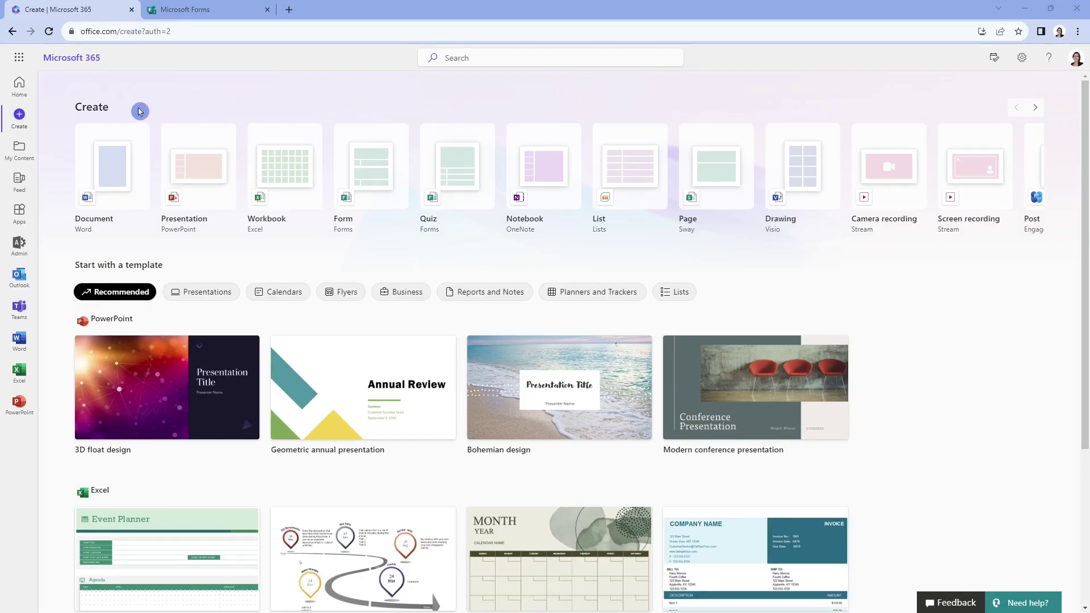
Open the Microsoft 365 app list to get to Forms and its template gallery
left_click(17, 59)
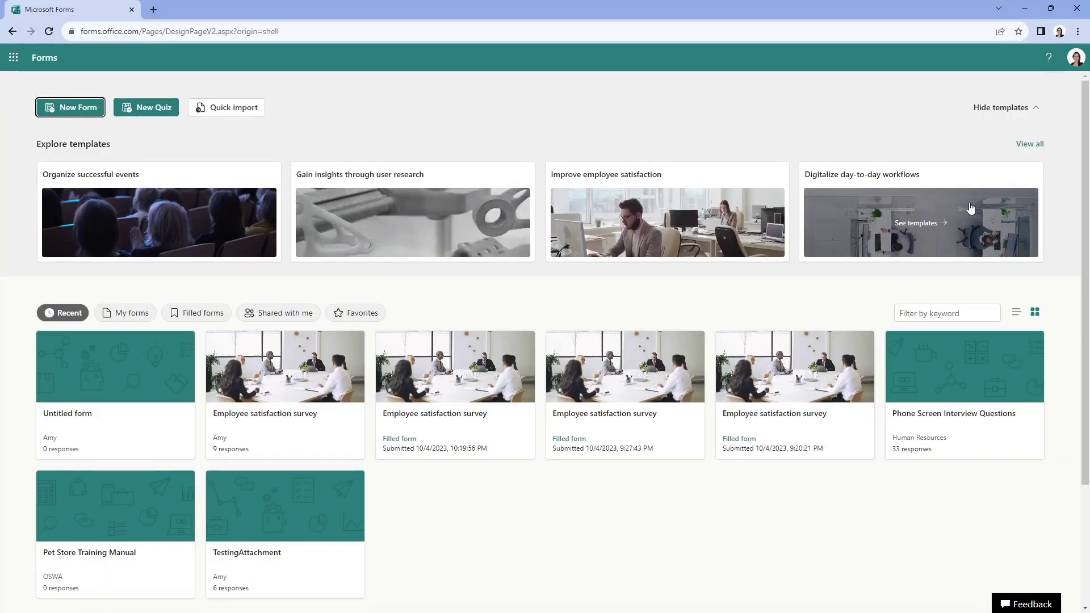
Show all form templates and browse the gallery, led by the Employee satisfaction survey
left_click(1030, 143)
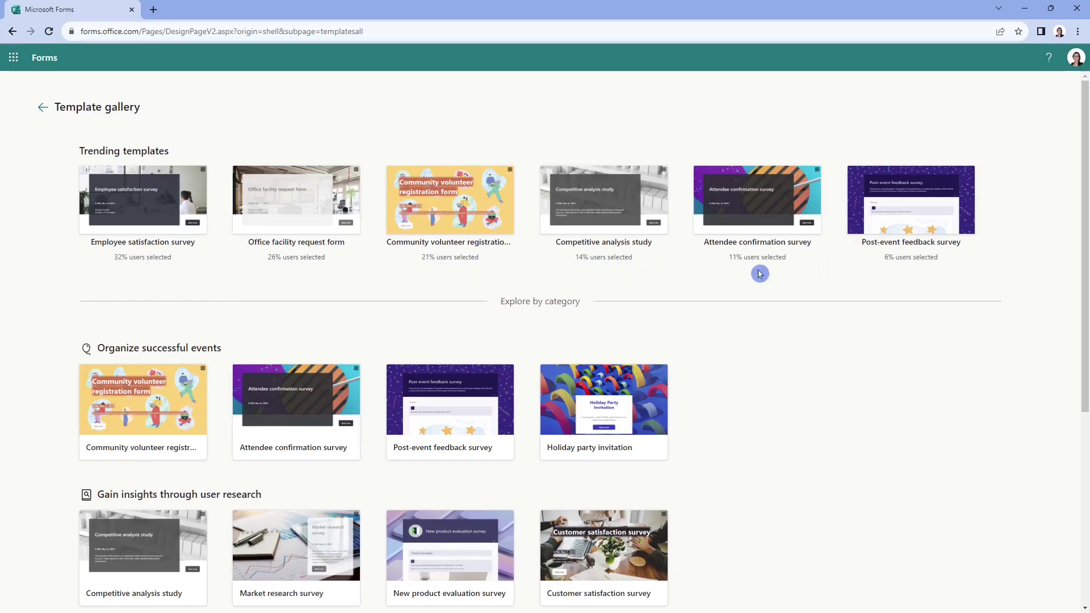
scroll(693, 325, "down", 4)
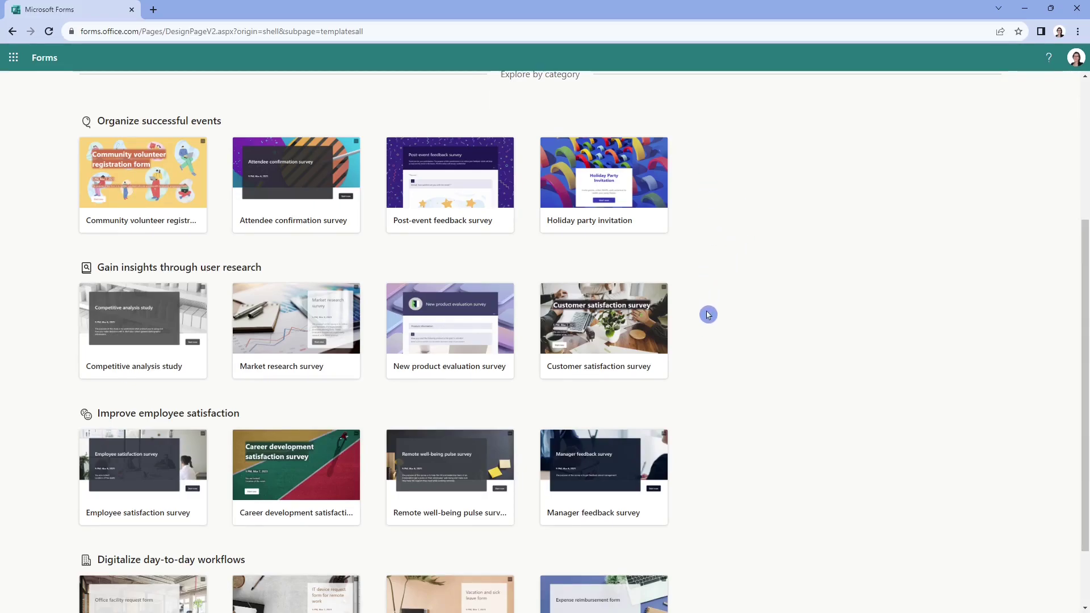
scroll(709, 445, "down", 2)
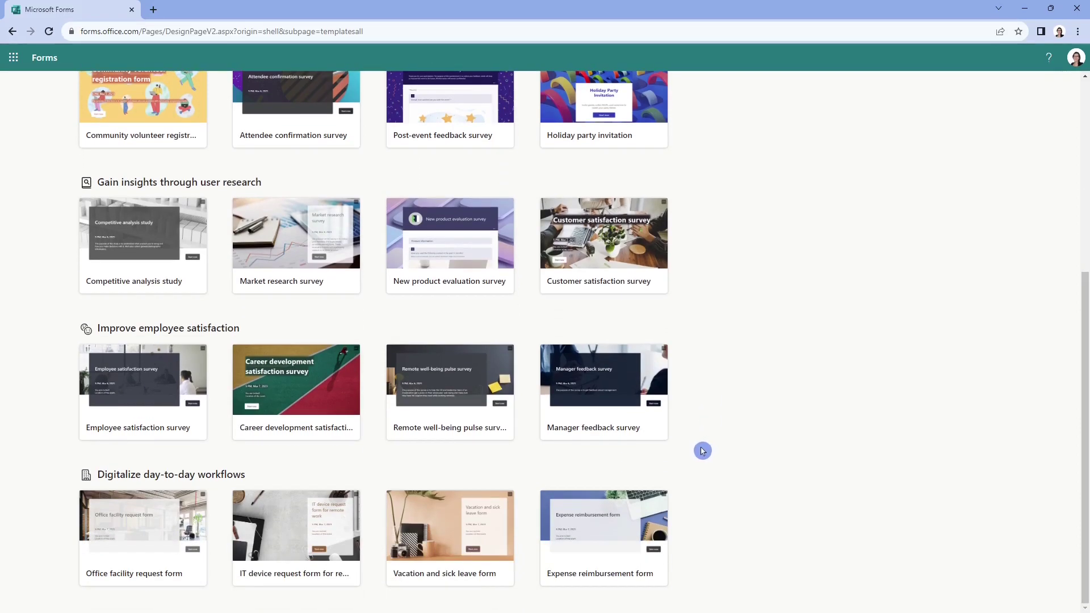
scroll(704, 489, "up", 5)
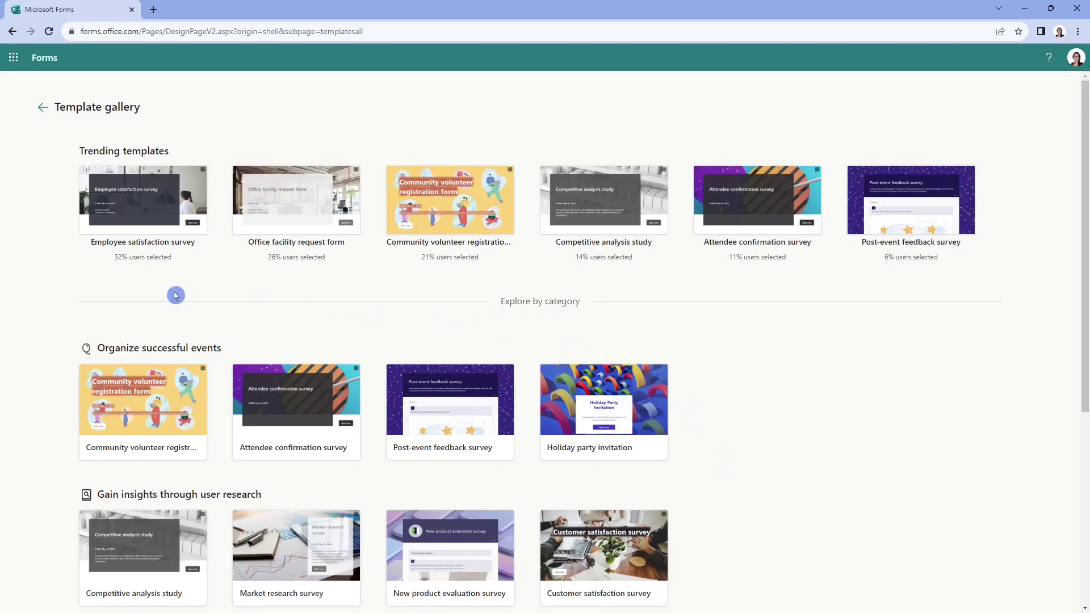
left_click(170, 209)
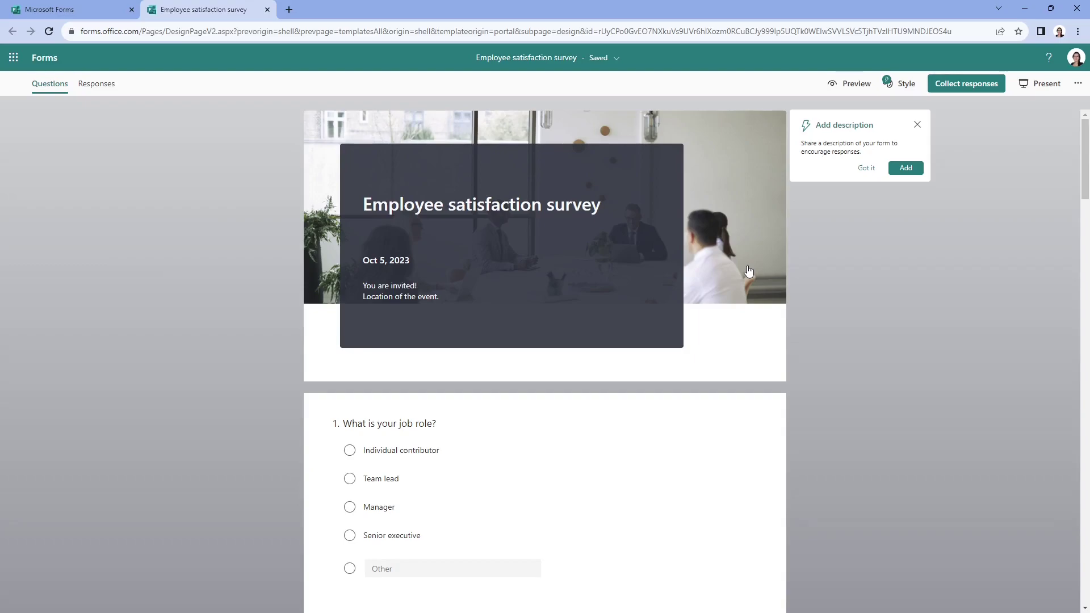
scroll(747, 270, "down", 4)
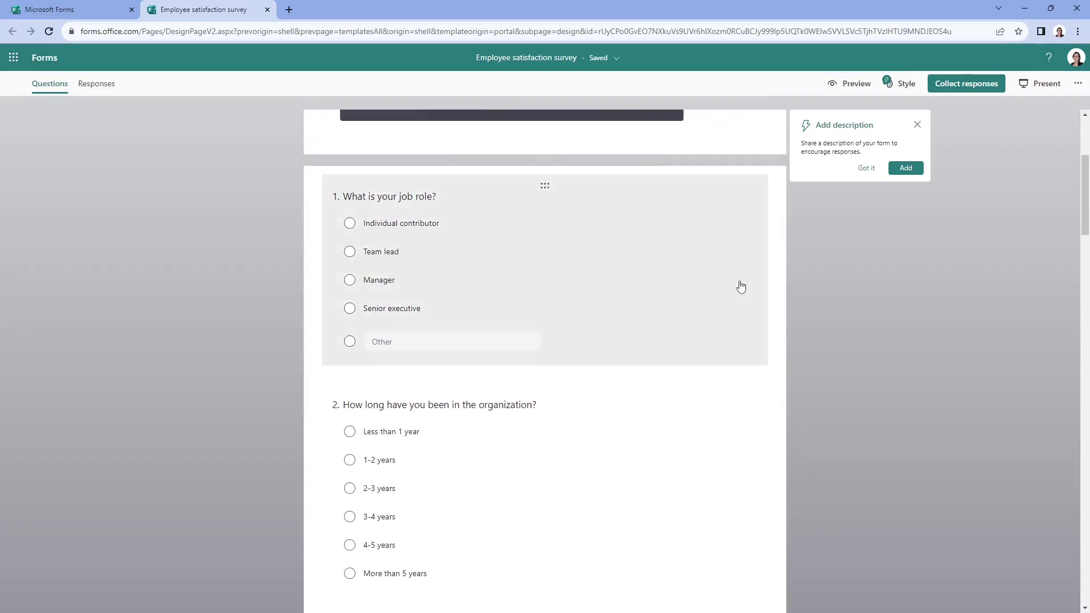
scroll(637, 514, "down", 3)
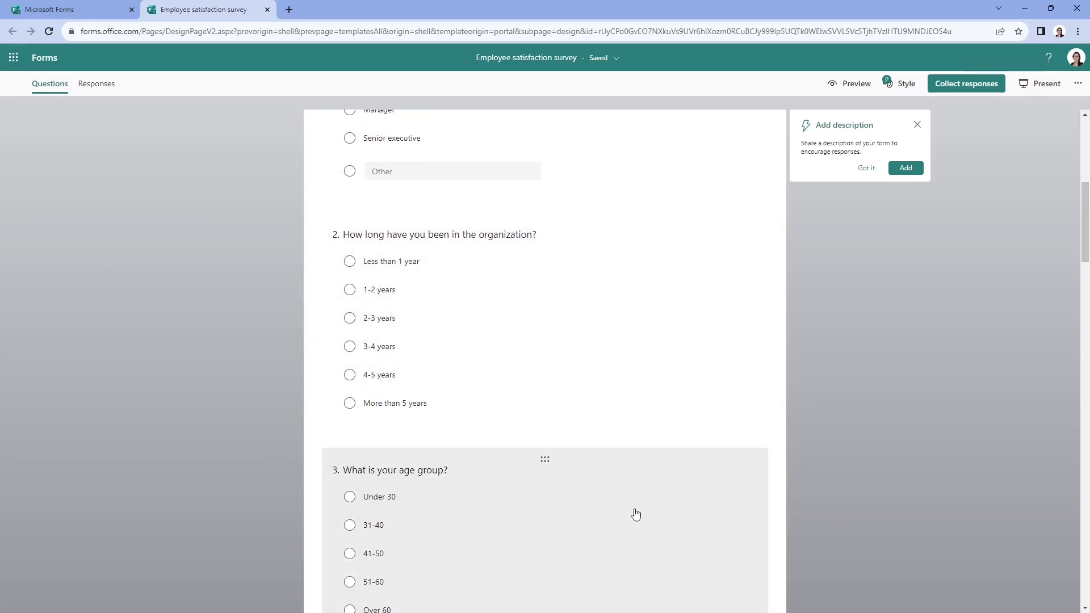
scroll(633, 512, "down", 2)
scroll(631, 477, "down", 3)
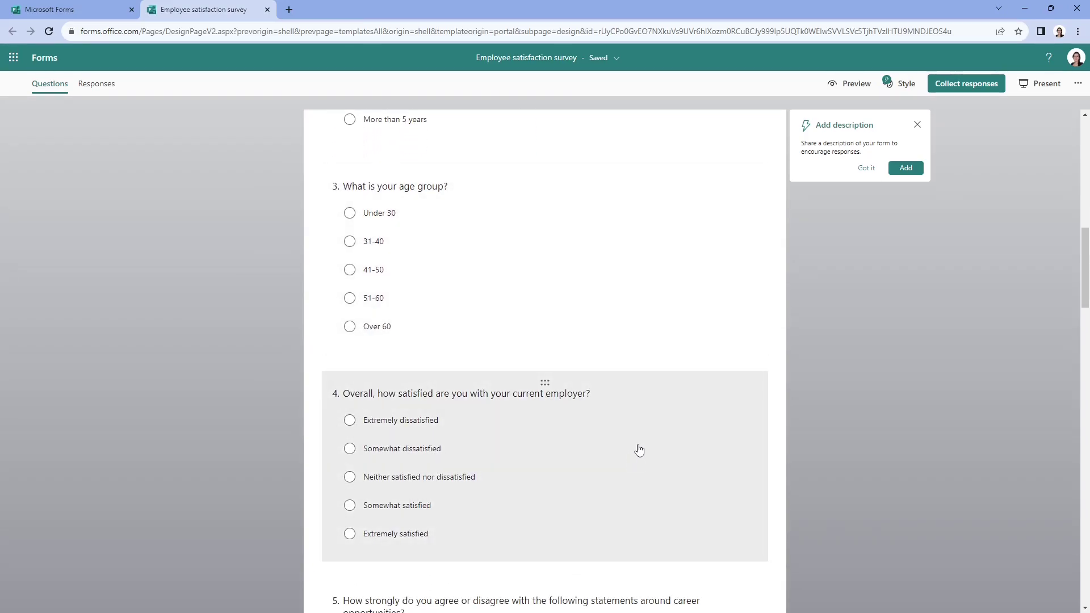
scroll(640, 450, "down", 2)
scroll(639, 447, "down", 2)
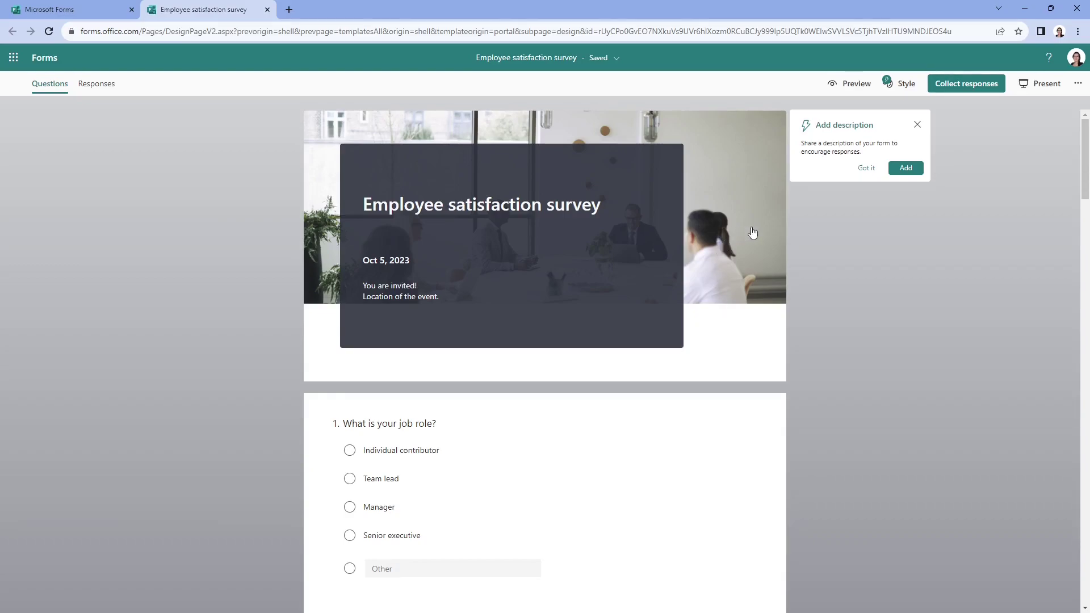
left_click(811, 126)
left_click(893, 129)
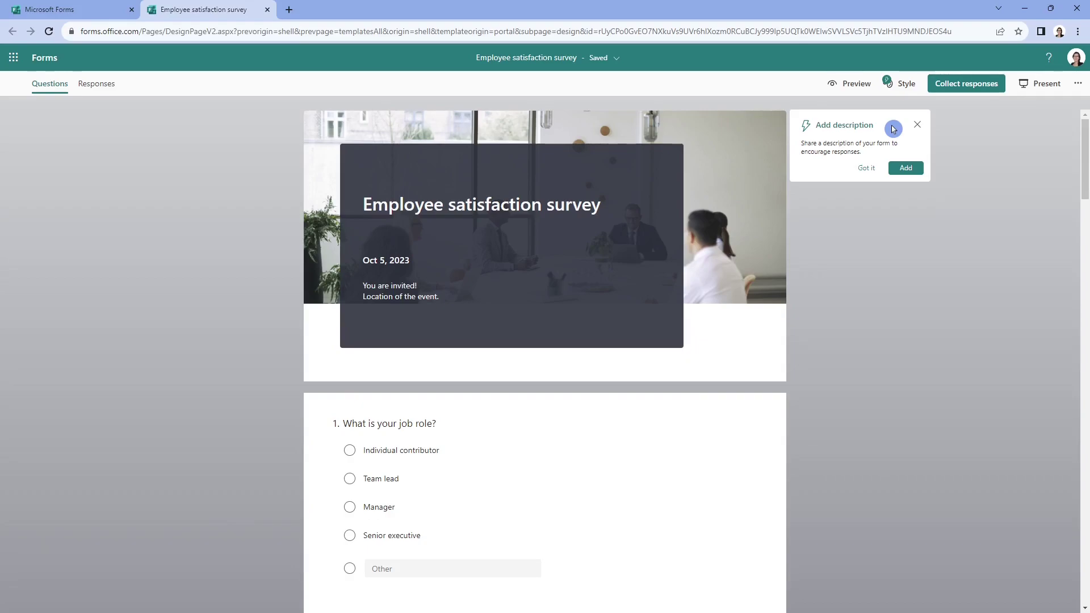
Add the suggested description asking for responses by Oct 12, 2023, and paste an extra sentence before 'Thank you!'
left_click(909, 168)
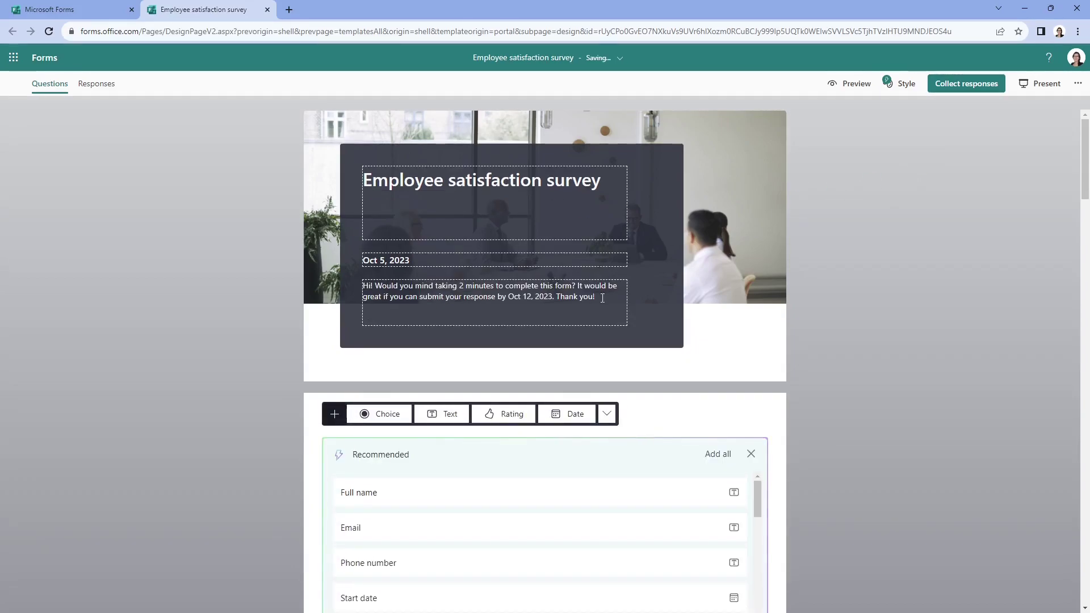
left_click_drag(596, 296, 364, 289)
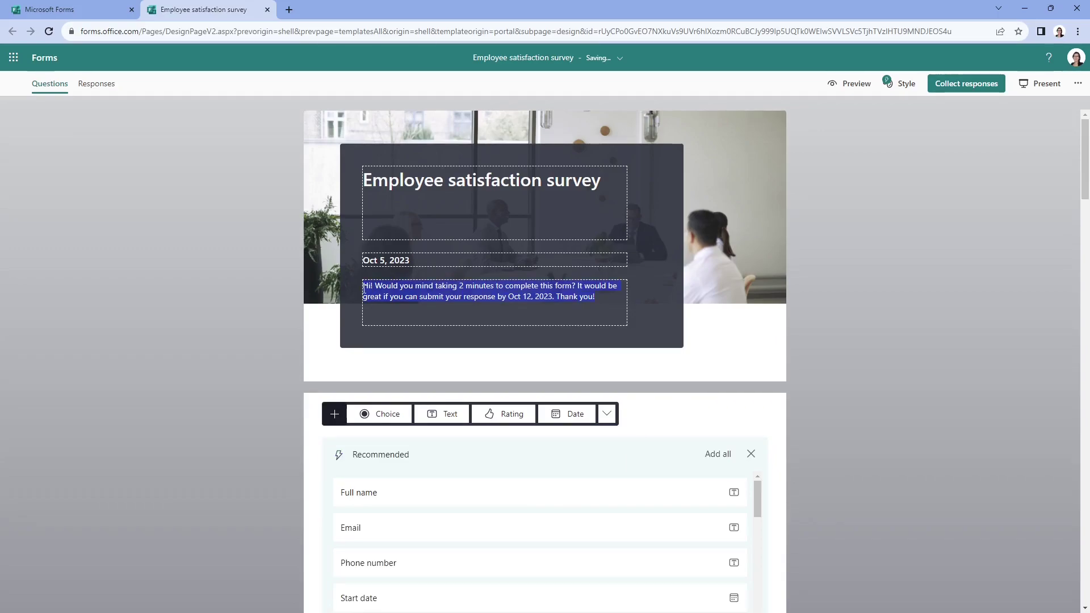
left_click(382, 312)
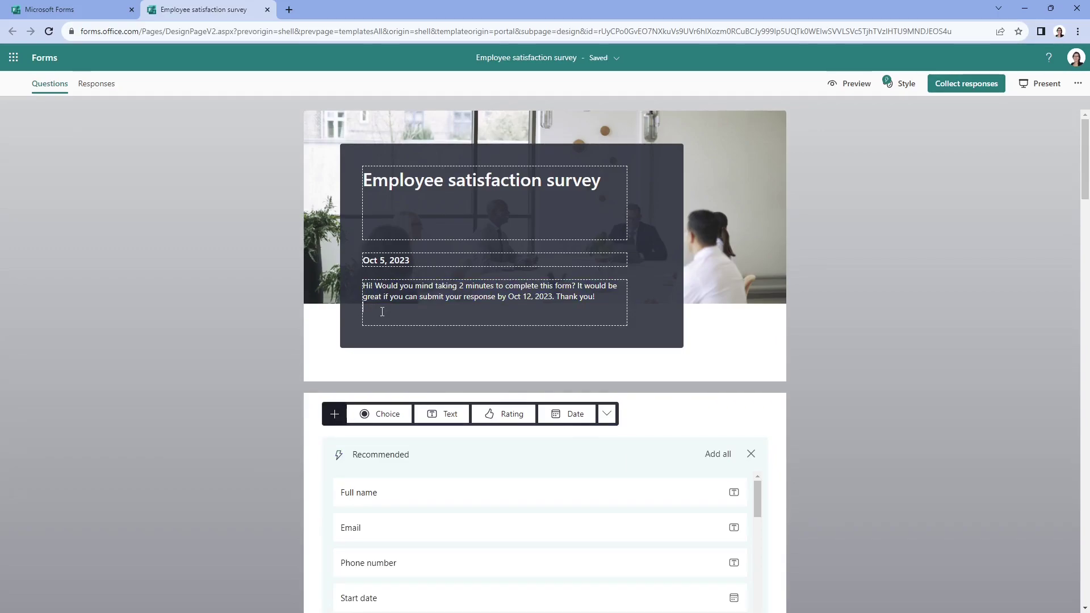
type("Make it your edit.")
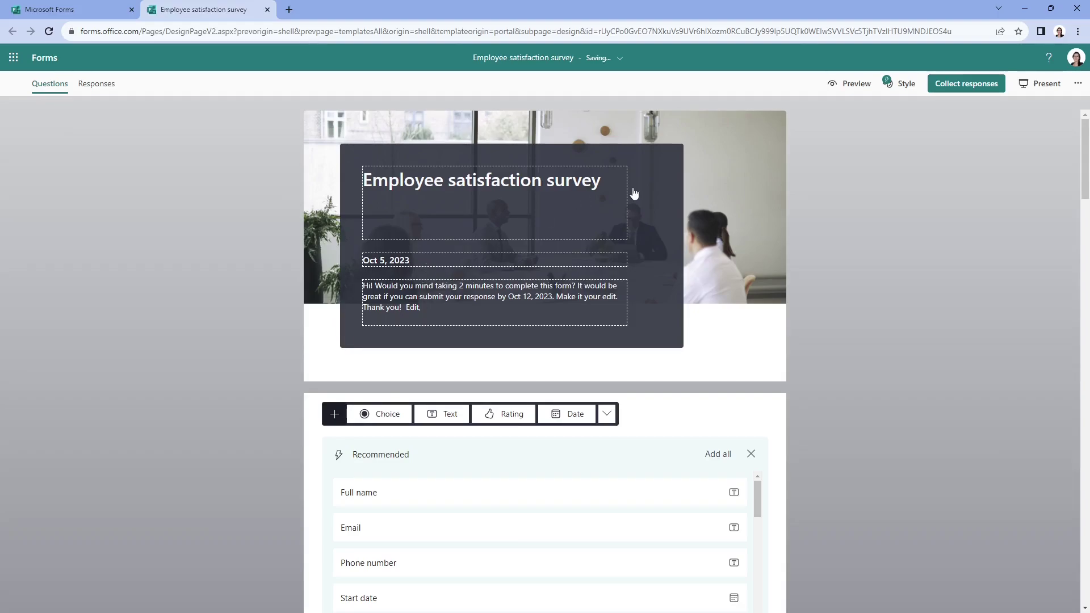
left_click(793, 362)
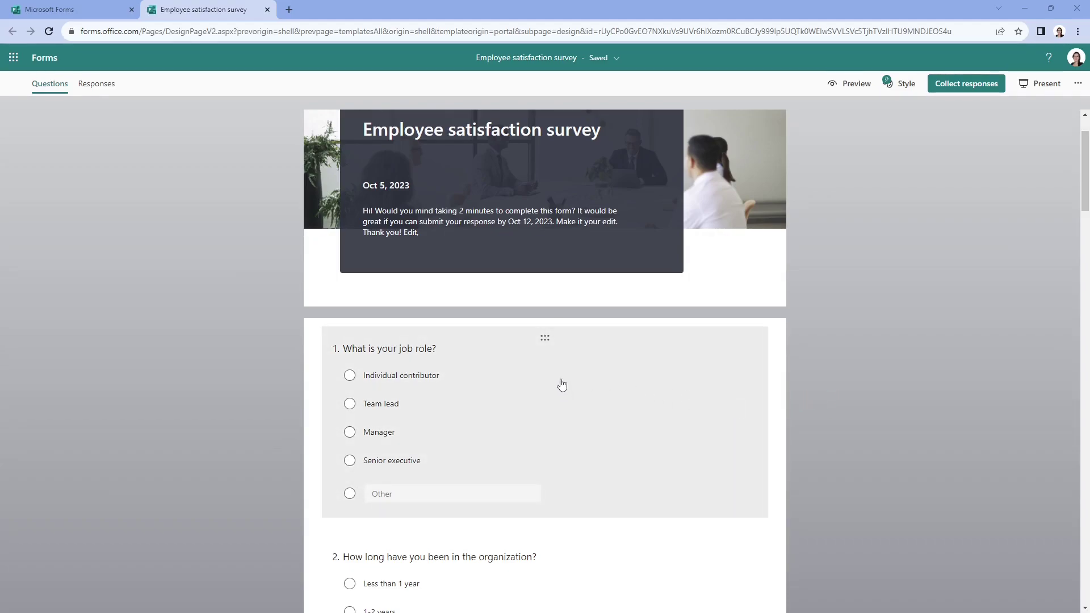
Insert the recommended Full name question as question 1, ahead of 'What is your job role?'
left_click(529, 236)
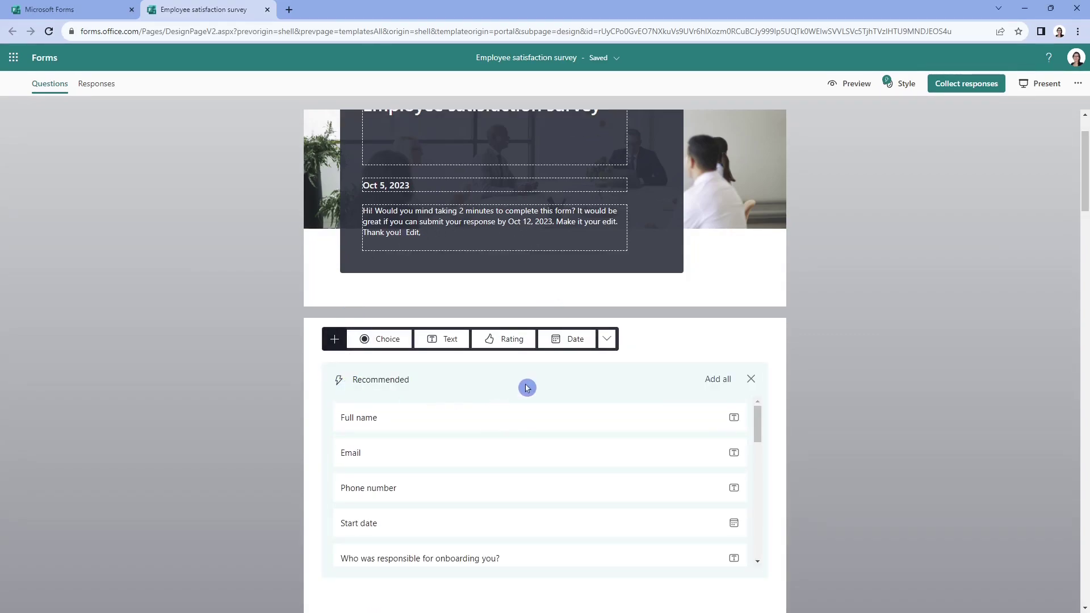
scroll(819, 370, "down", 3)
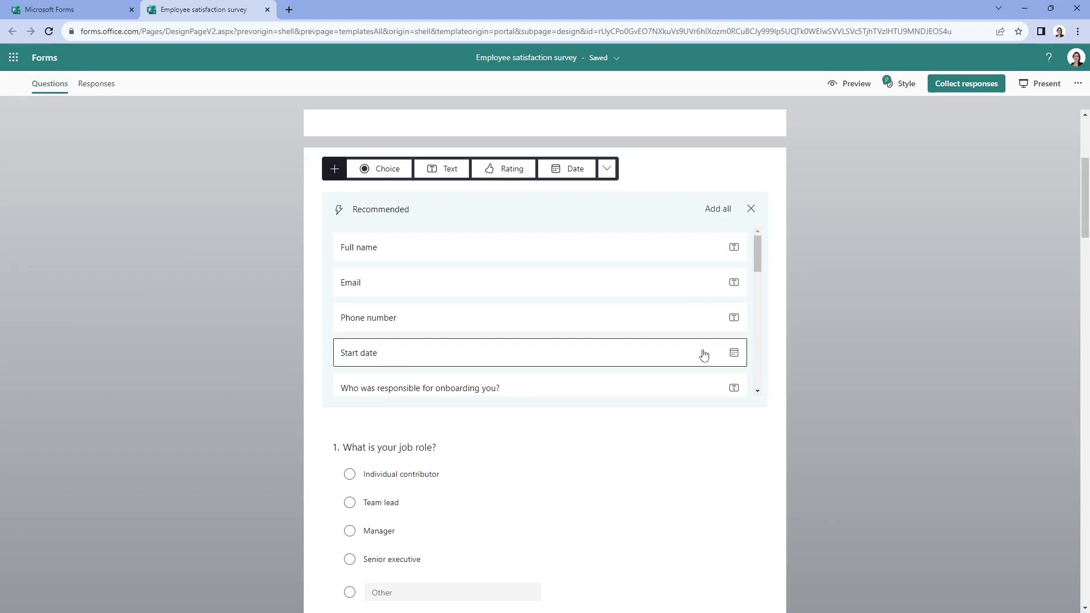
scroll(724, 358, "down", 5)
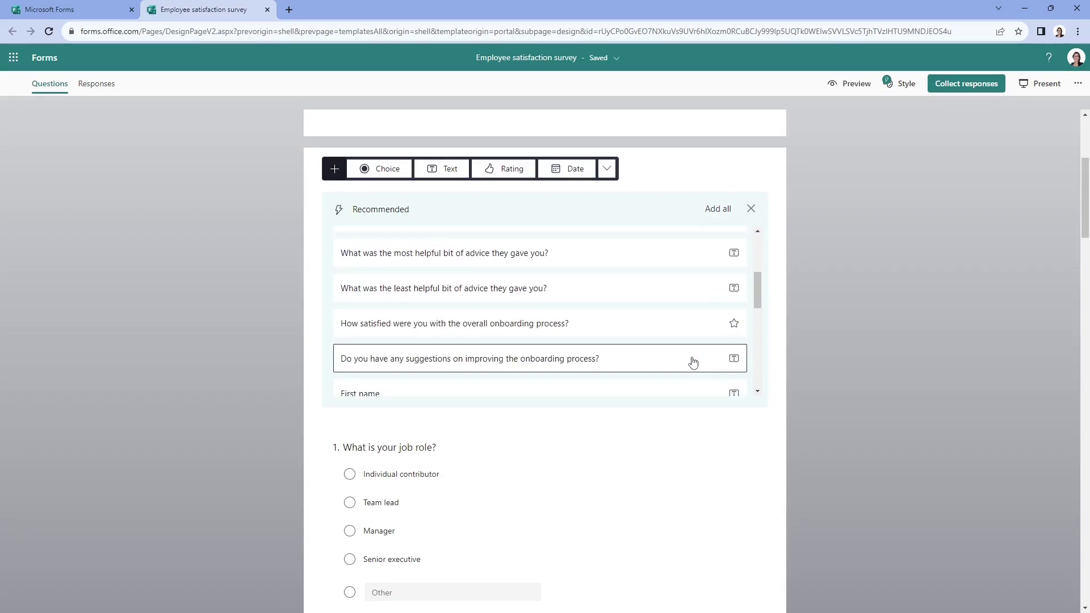
scroll(722, 330, "up", 2)
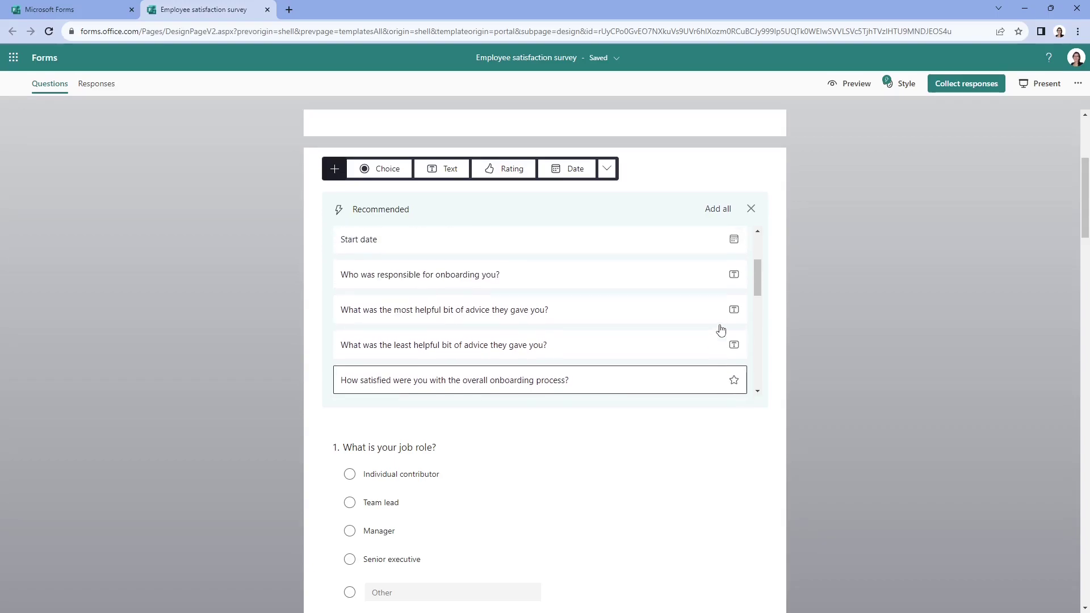
left_click_drag(757, 283, 764, 244)
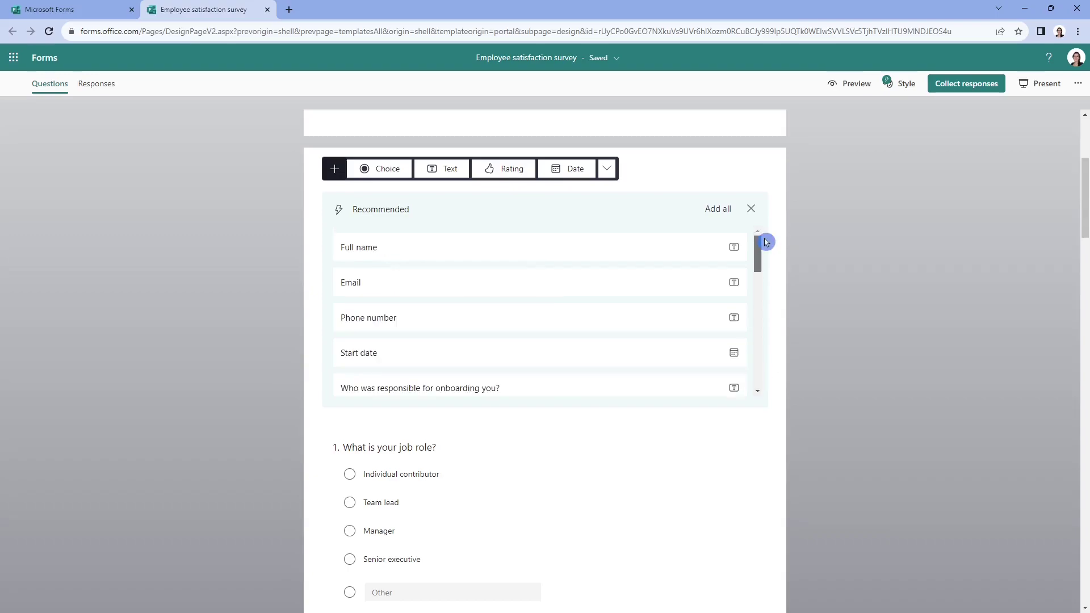
left_click(508, 246)
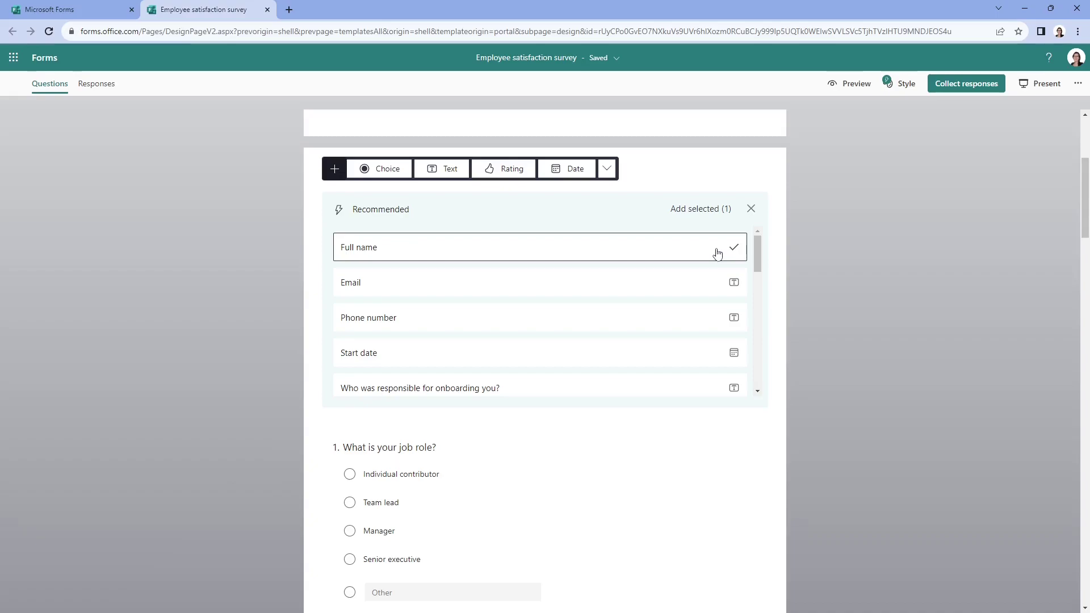
left_click(702, 221)
left_click(700, 209)
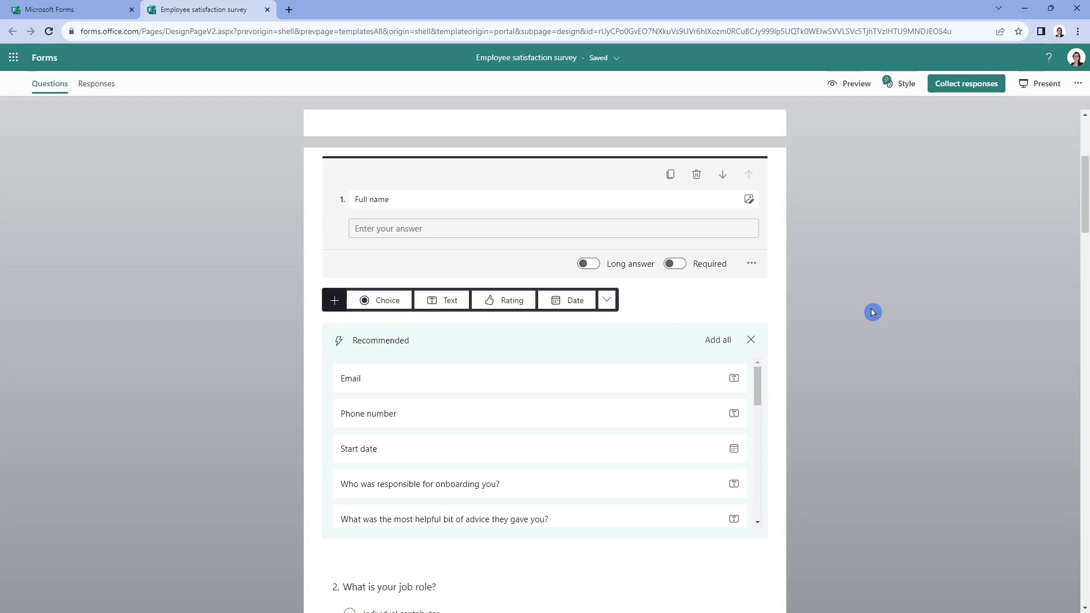
left_click(873, 313)
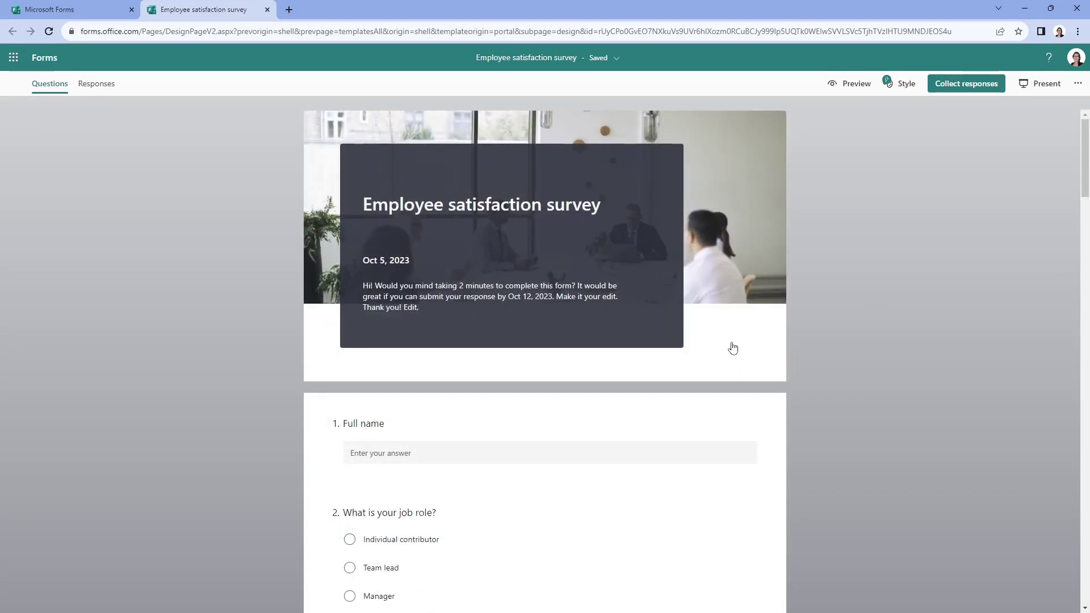
Add a choice question after Full name about 4 day work week days, with Monday through Friday options
scroll(733, 348, "down", 3)
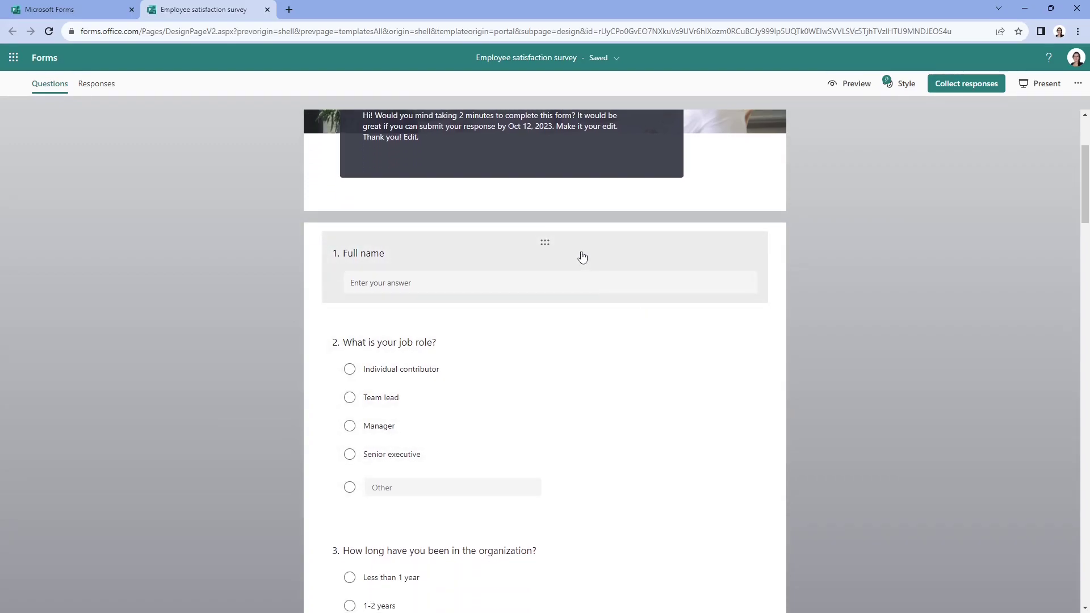
left_click(582, 258)
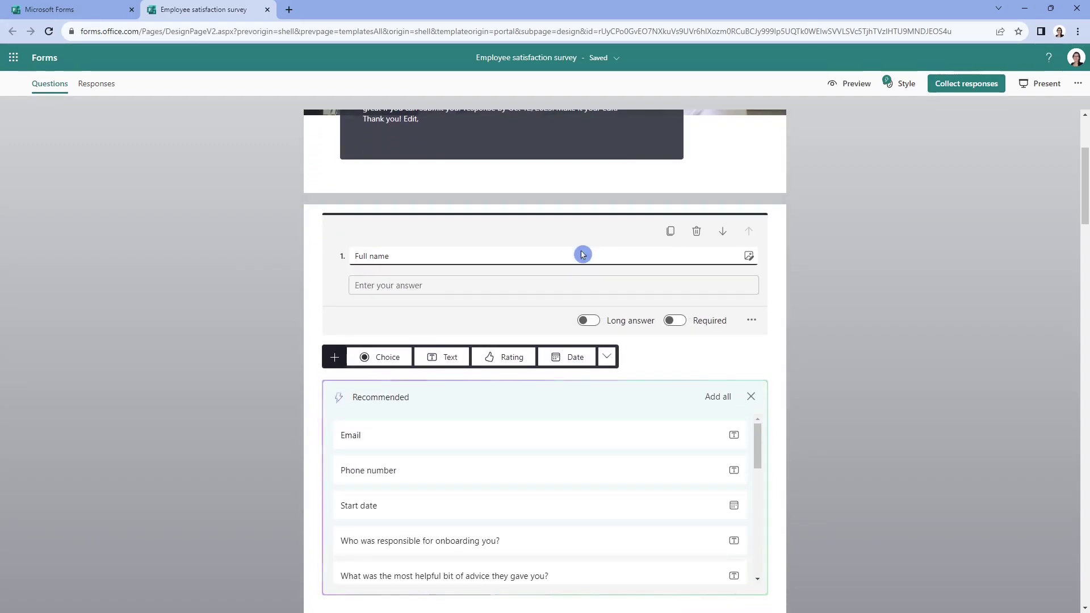
left_click(487, 292)
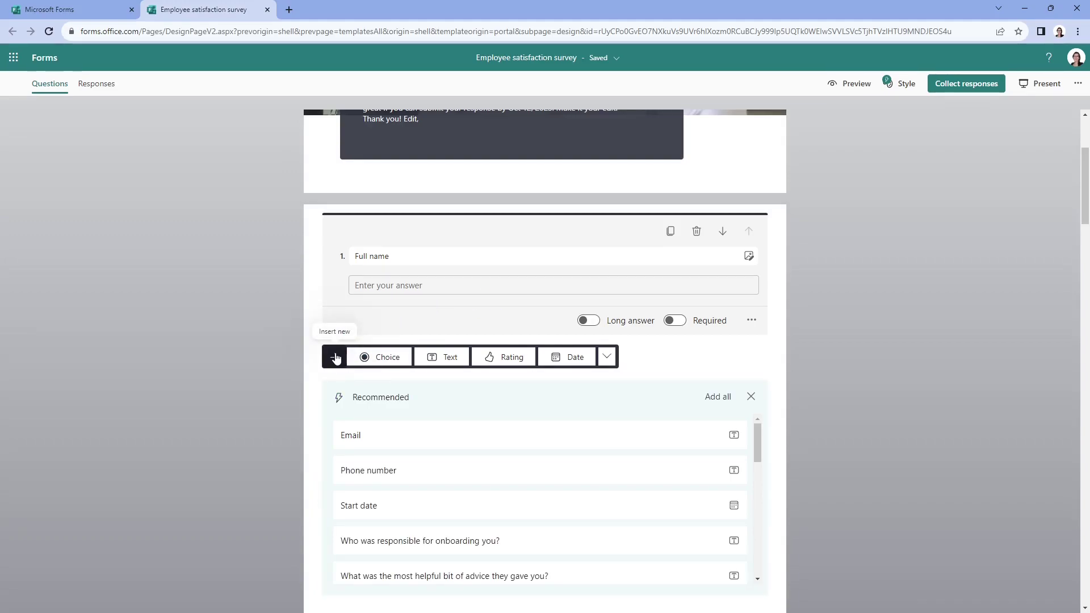
left_click(391, 361)
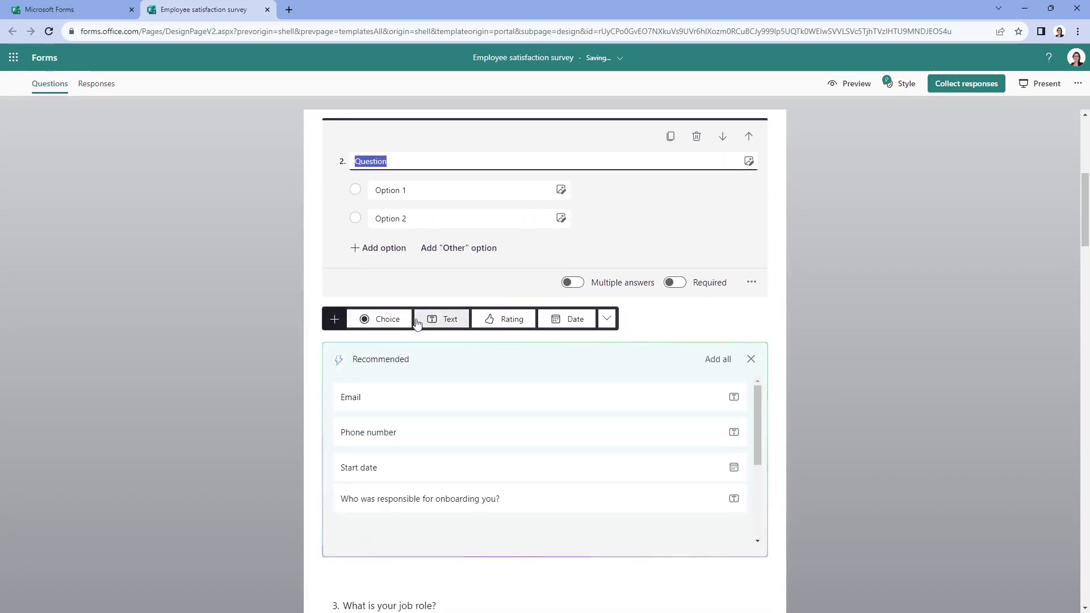
type("If we were to implement a 4 day work week, what days would you prefer to work?")
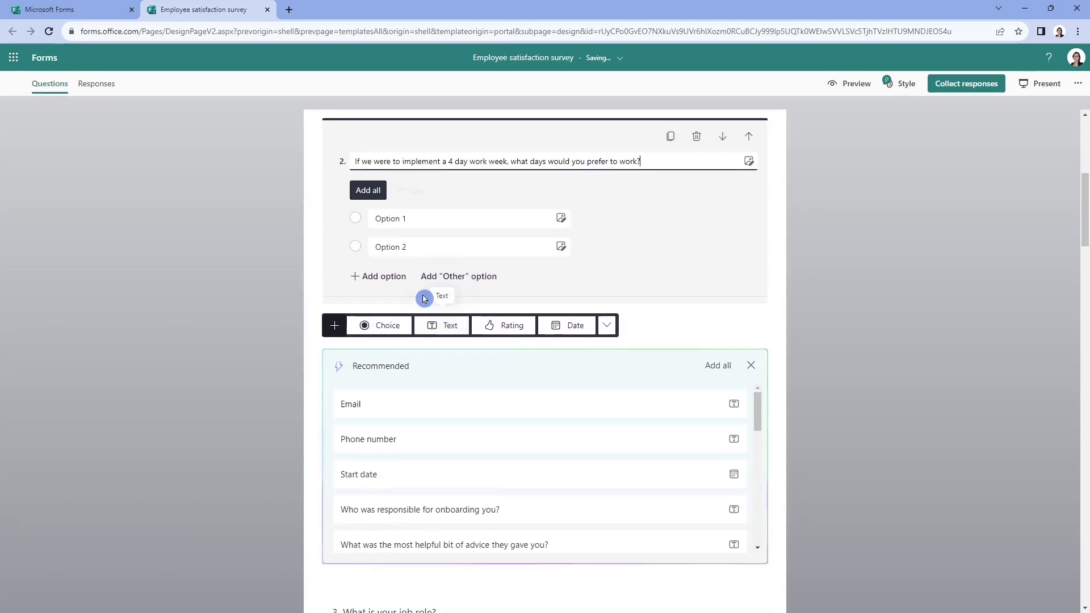
left_click(428, 290)
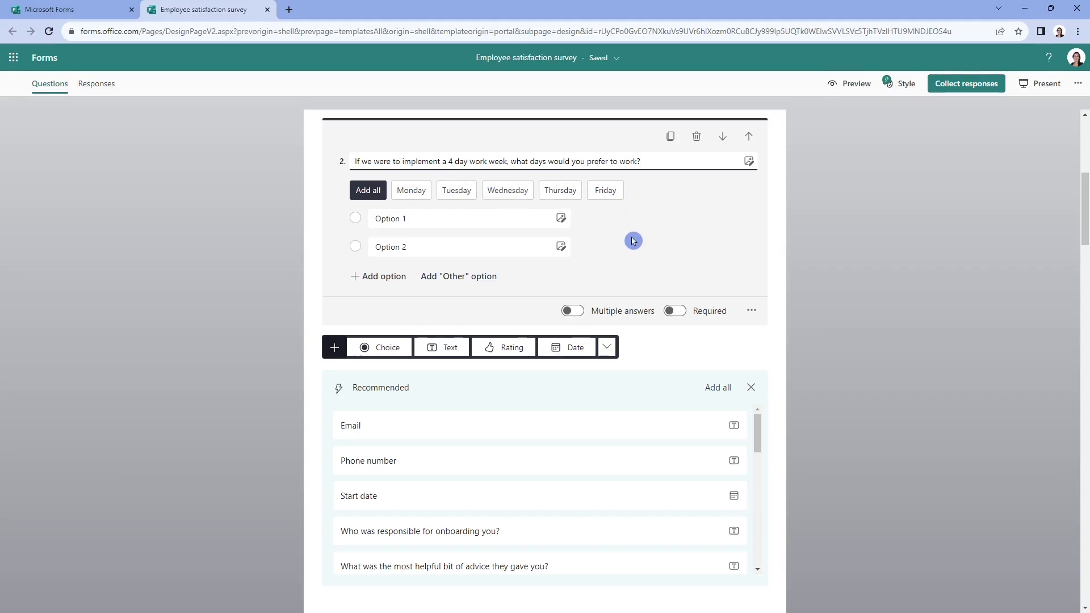
left_click(370, 191)
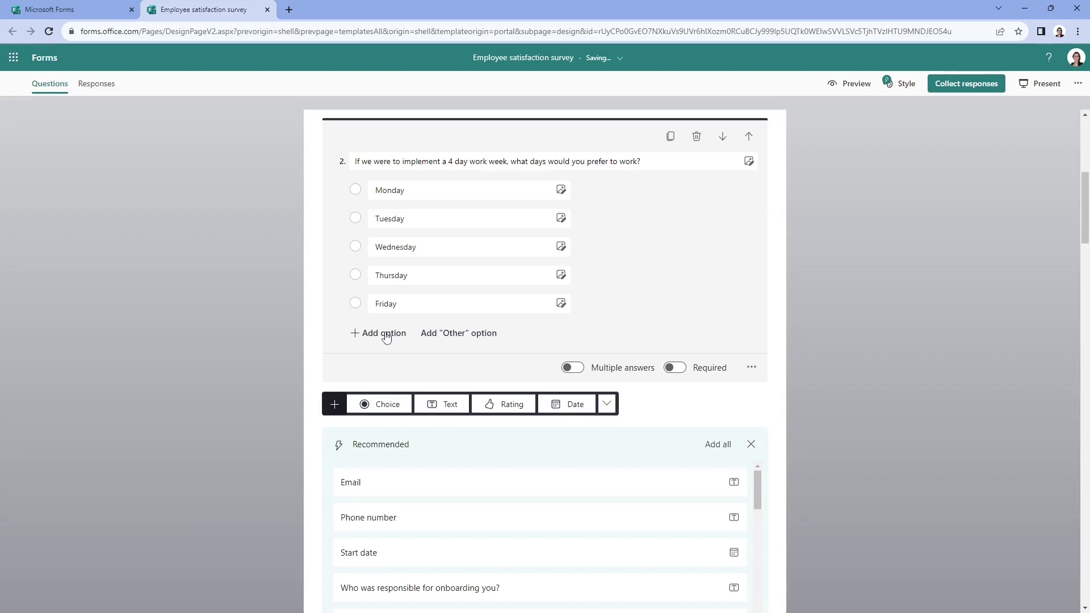
Add Saturday and Sunday options, then delete both to keep weekdays only
left_click(385, 336)
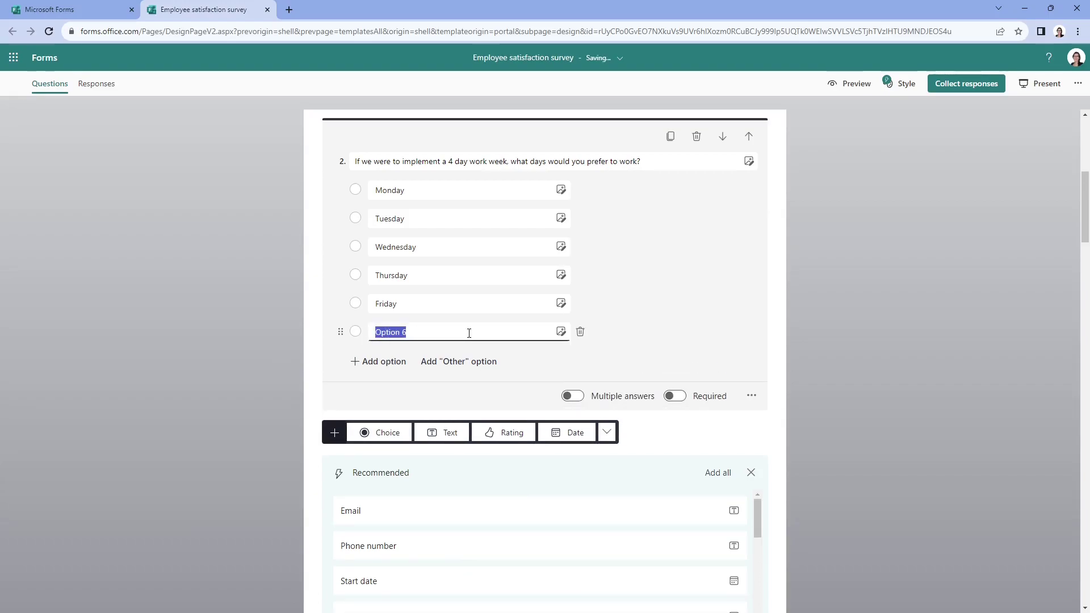
type("Sa")
key("Tab")
key("Tab")
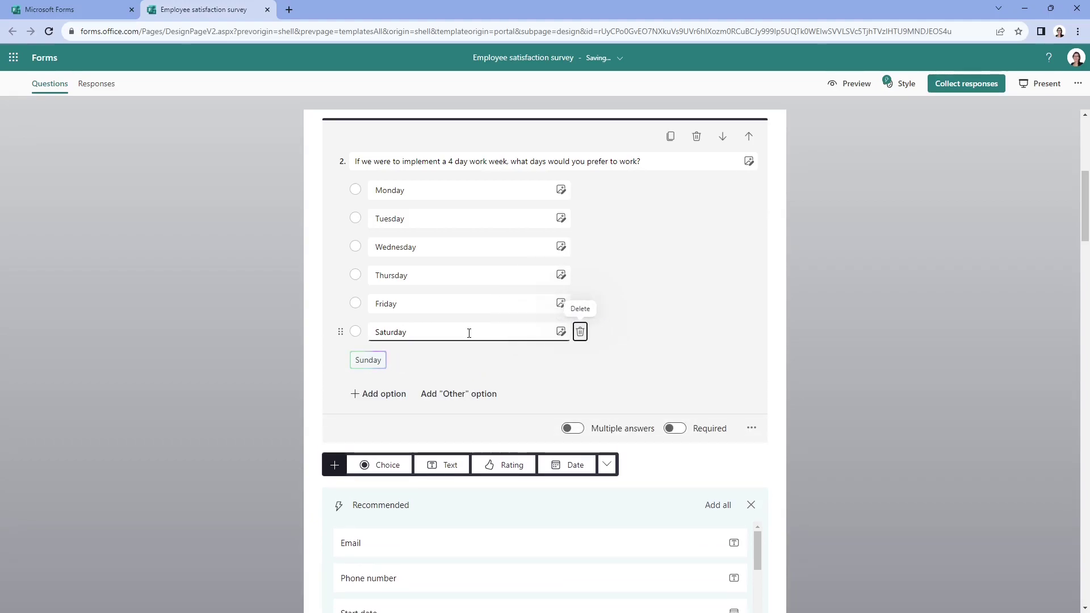
left_click(376, 363)
left_click(640, 371)
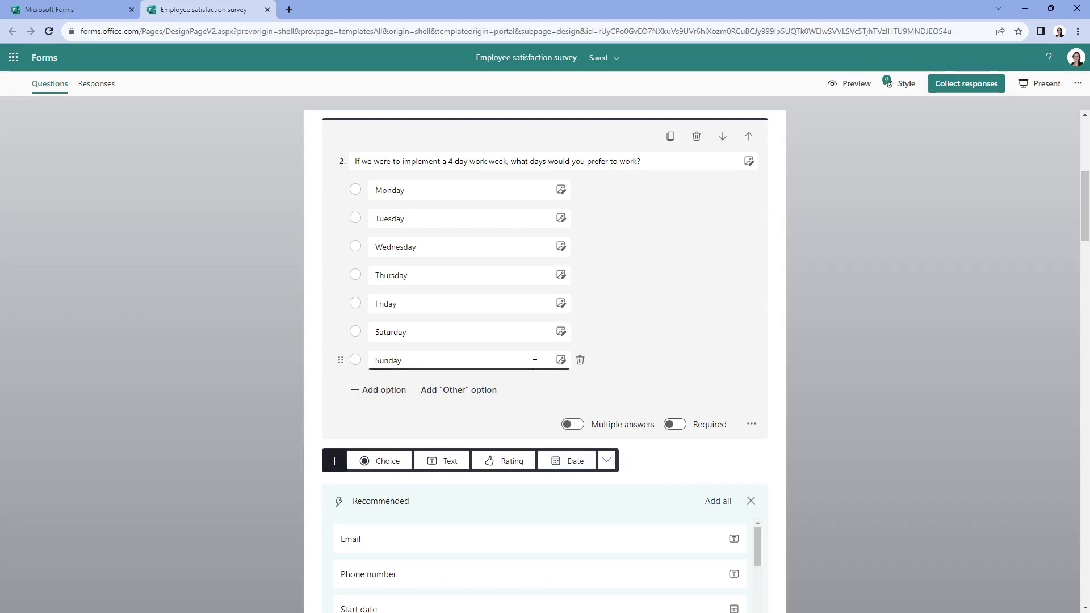
left_click(581, 361)
left_click(581, 333)
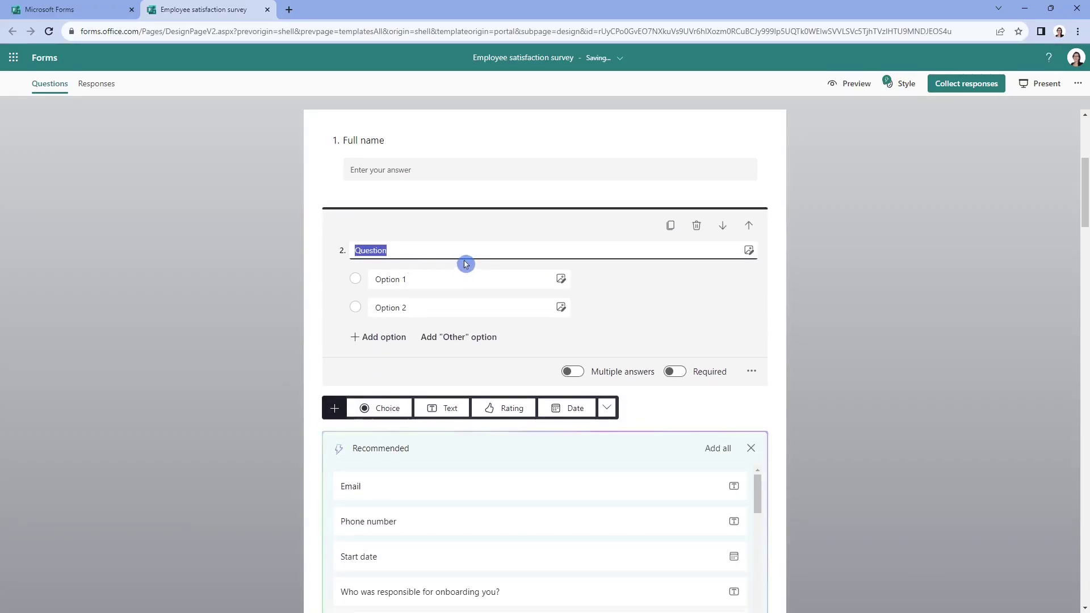
Make question 2 'Would you like to have a 4 day work week?' required with Yes, No, Maybe, and open its branching
type("Would you like to have a 4 day work week?")
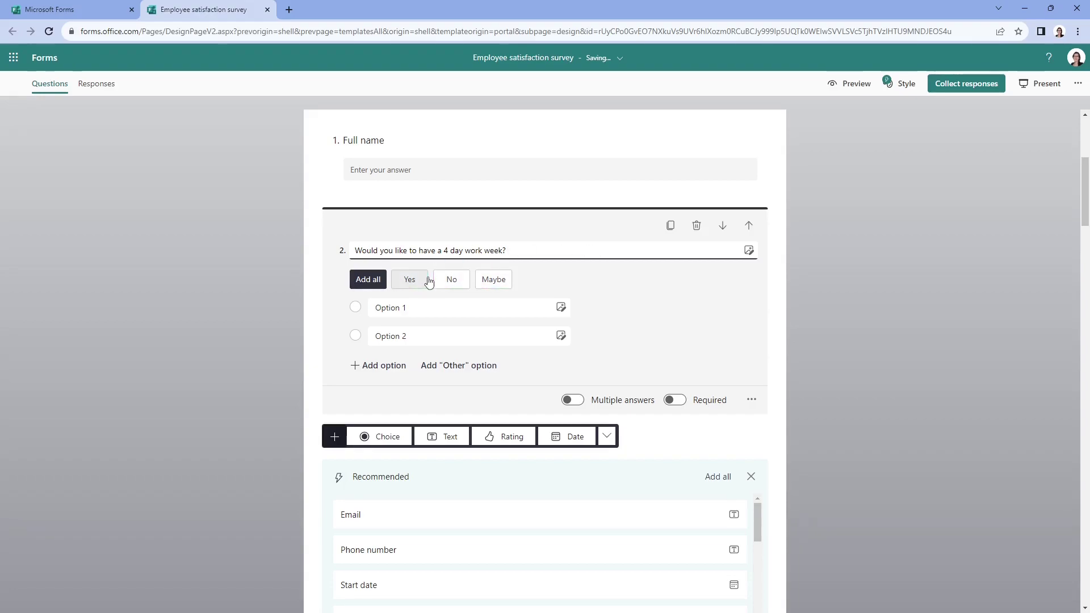
left_click(378, 286)
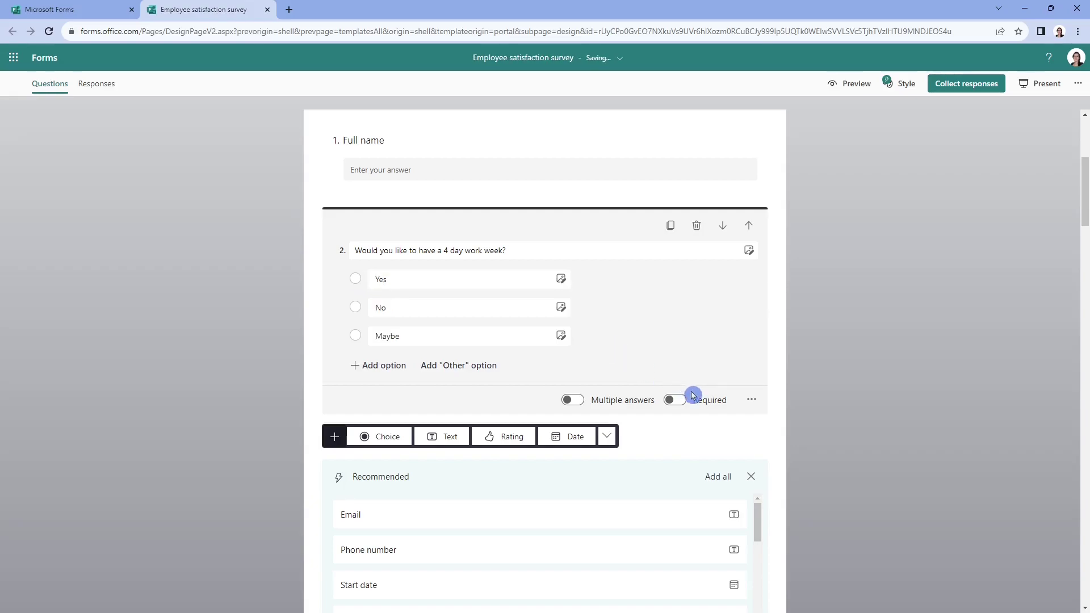
left_click(675, 400)
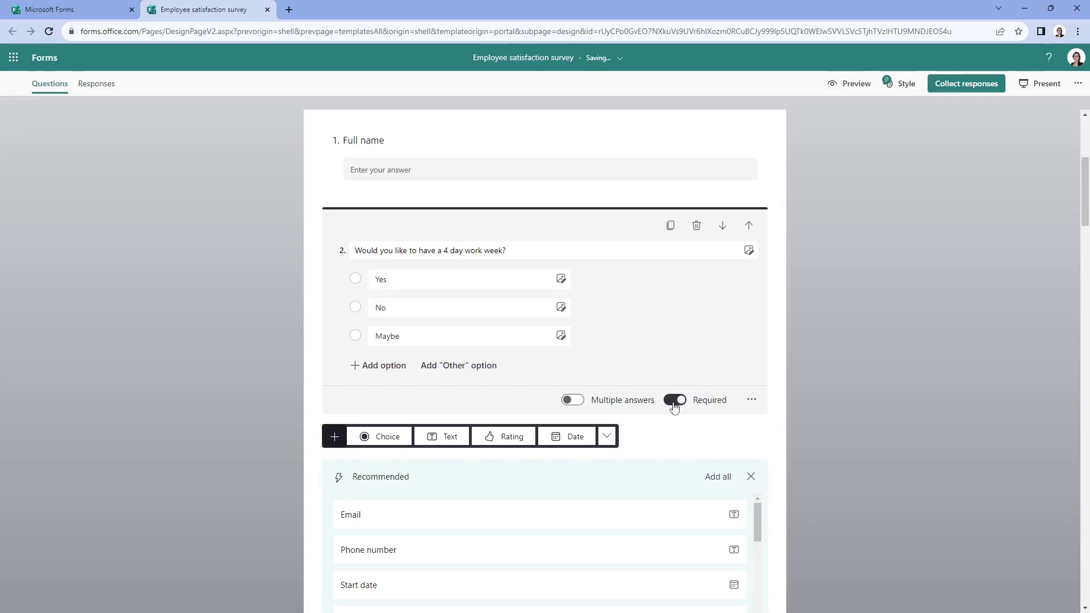
left_click(752, 403)
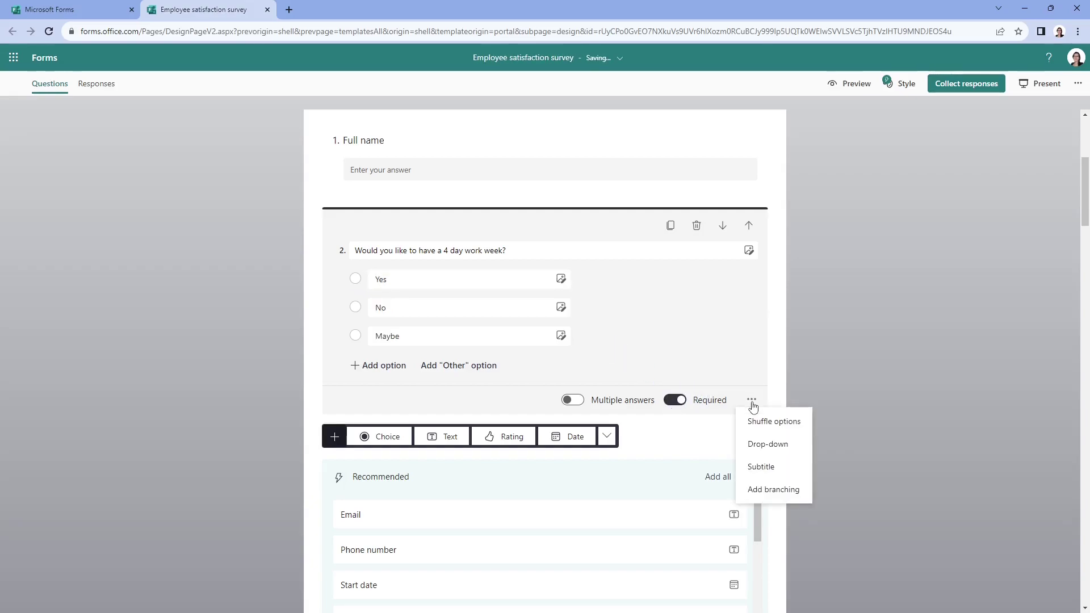
left_click(768, 490)
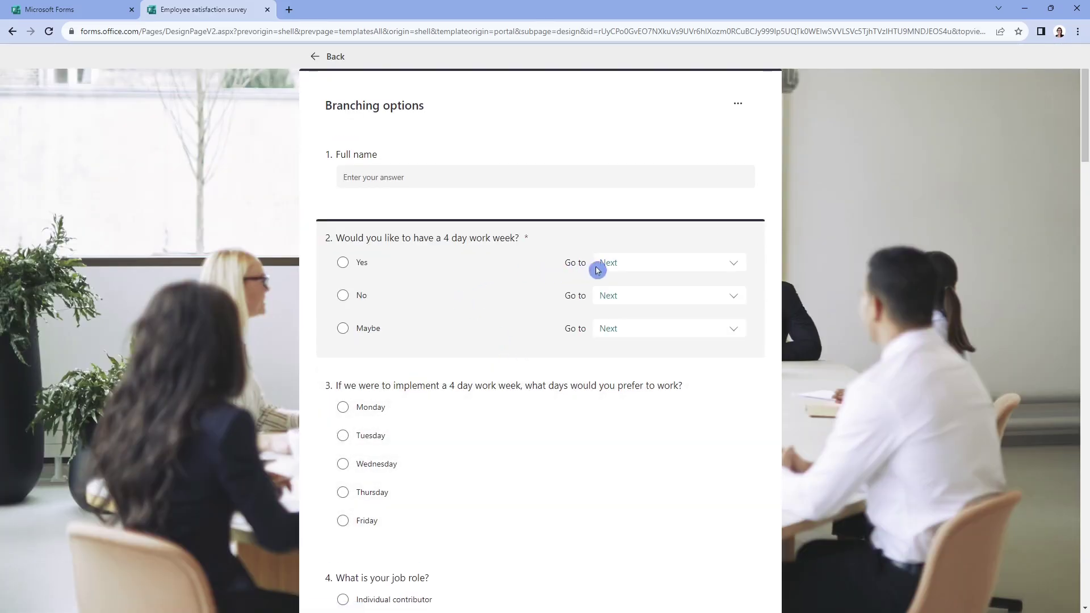
Leave the Yes answer unchanged and send No answers to question 4, What is your job role?
left_click(550, 267)
left_click(737, 267)
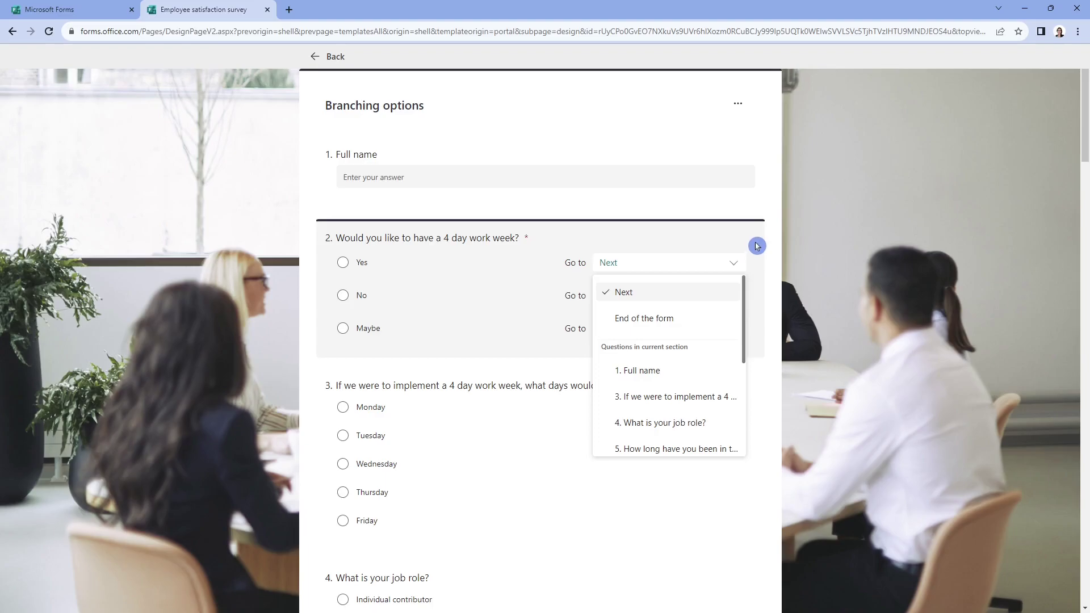
left_click(757, 246)
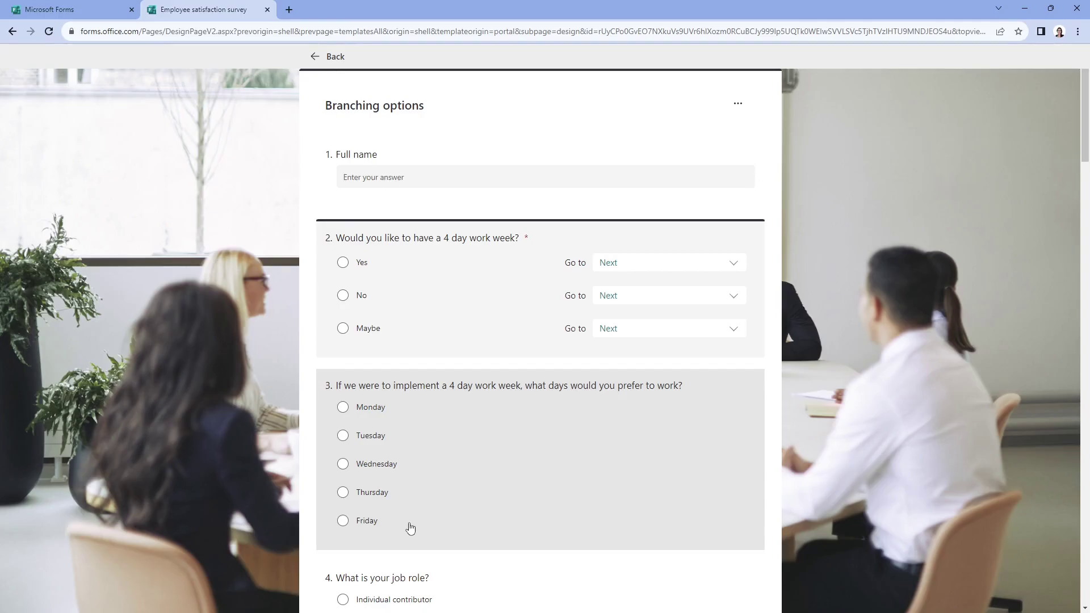
left_click(434, 302)
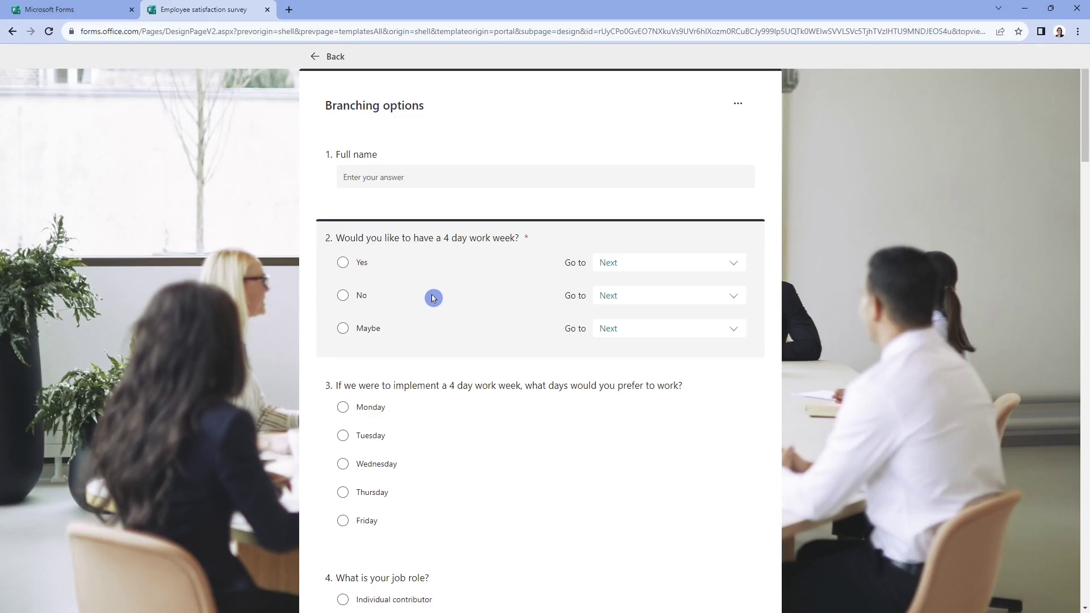
left_click(731, 297)
left_click(704, 369)
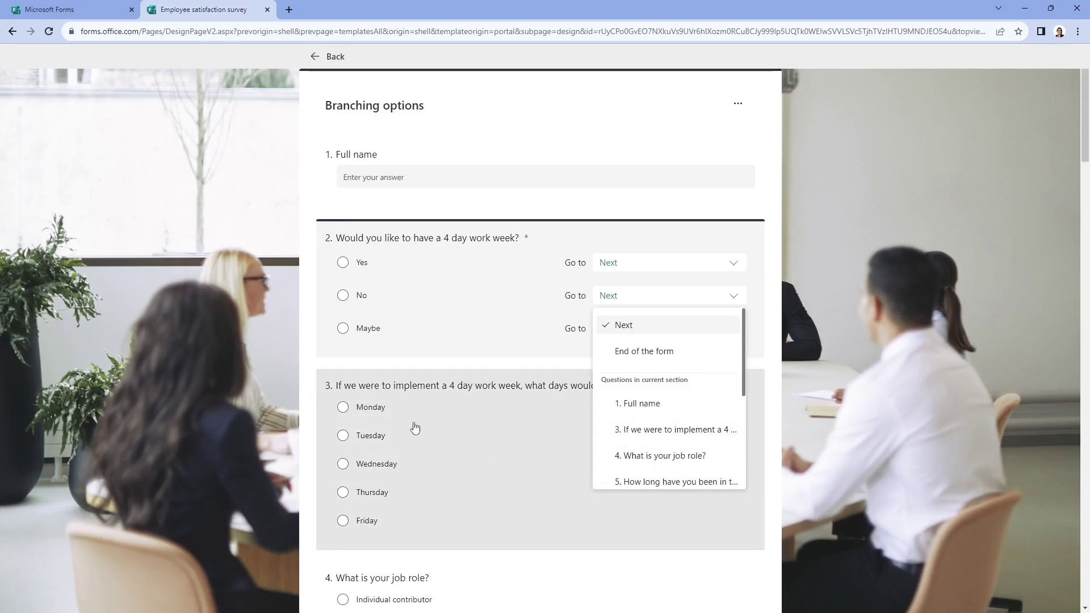
left_click(673, 455)
Leave Branching options and return to editing the form
left_click(486, 328)
left_click(800, 340)
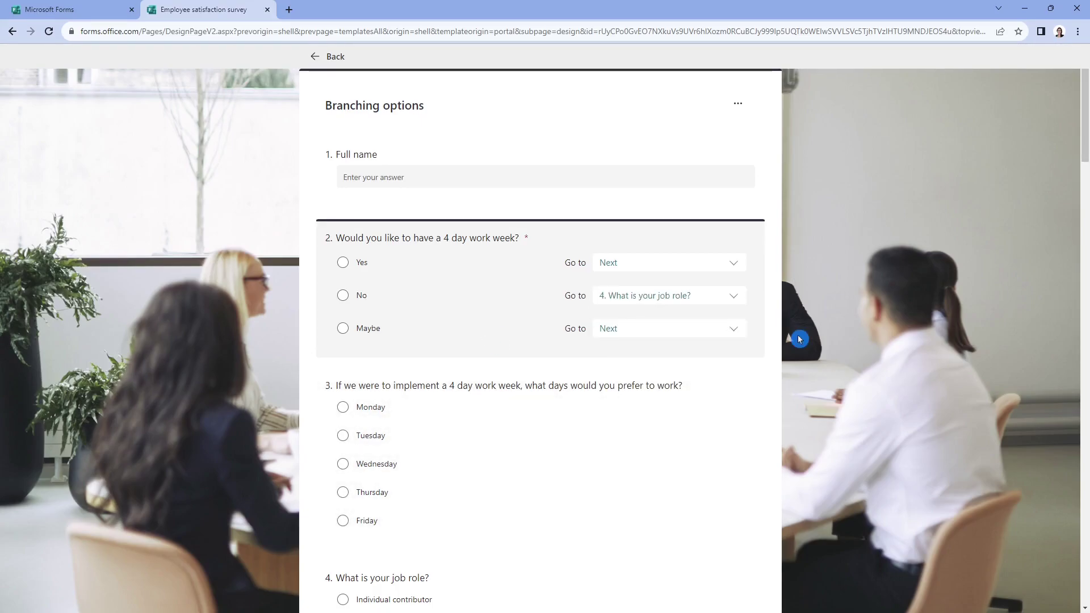
left_click(741, 312)
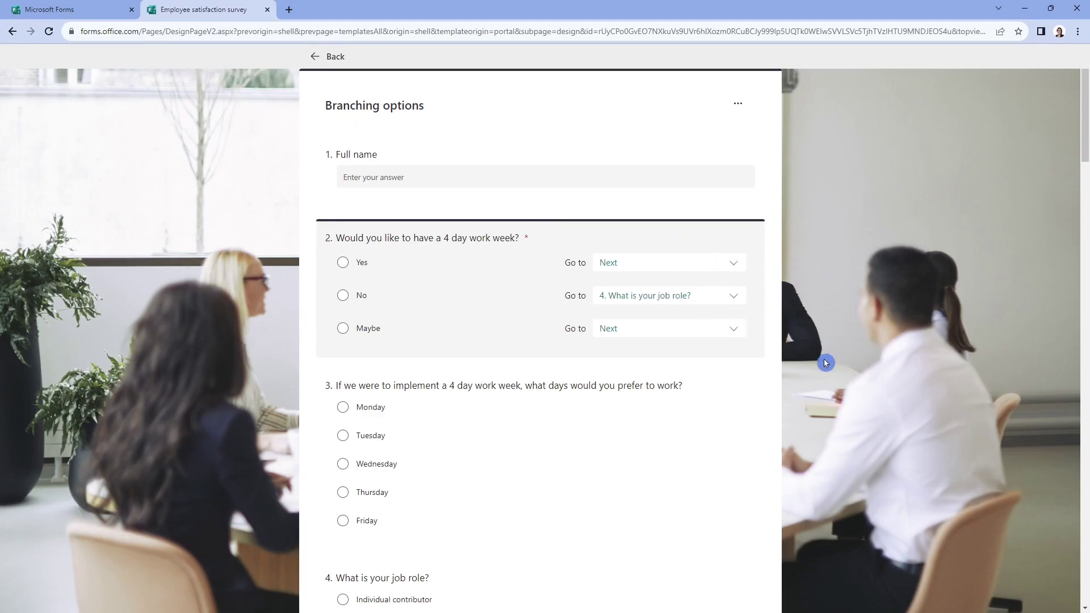
left_click(396, 131)
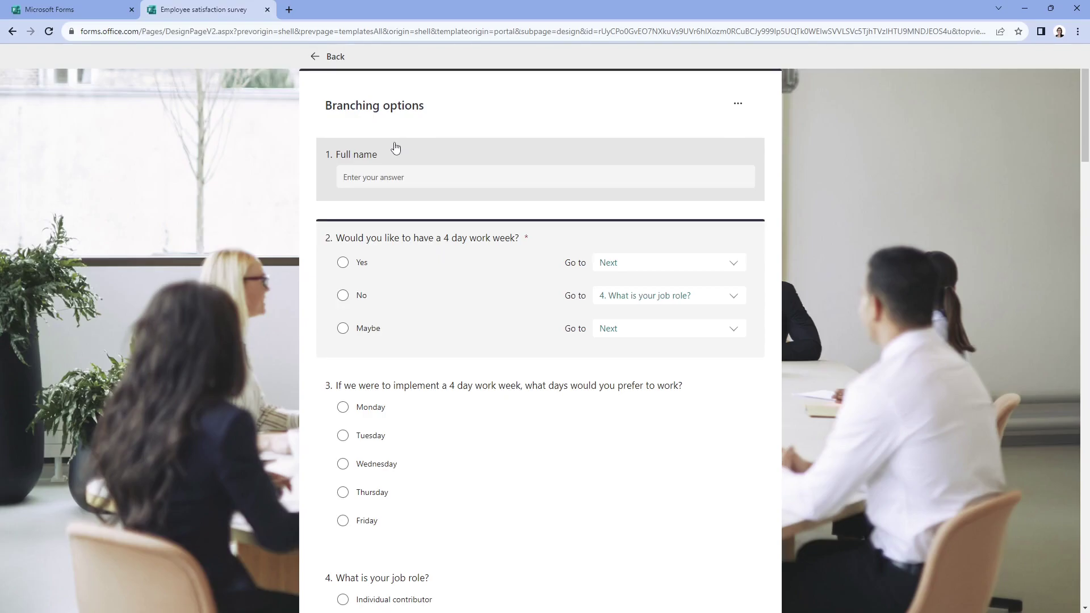
left_click(318, 91)
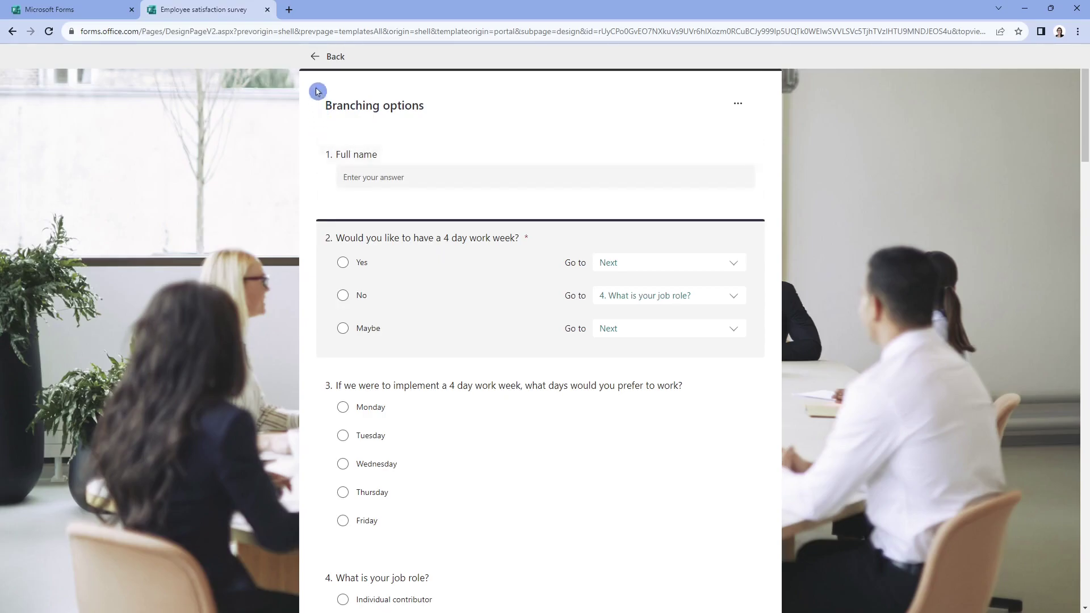
left_click(313, 56)
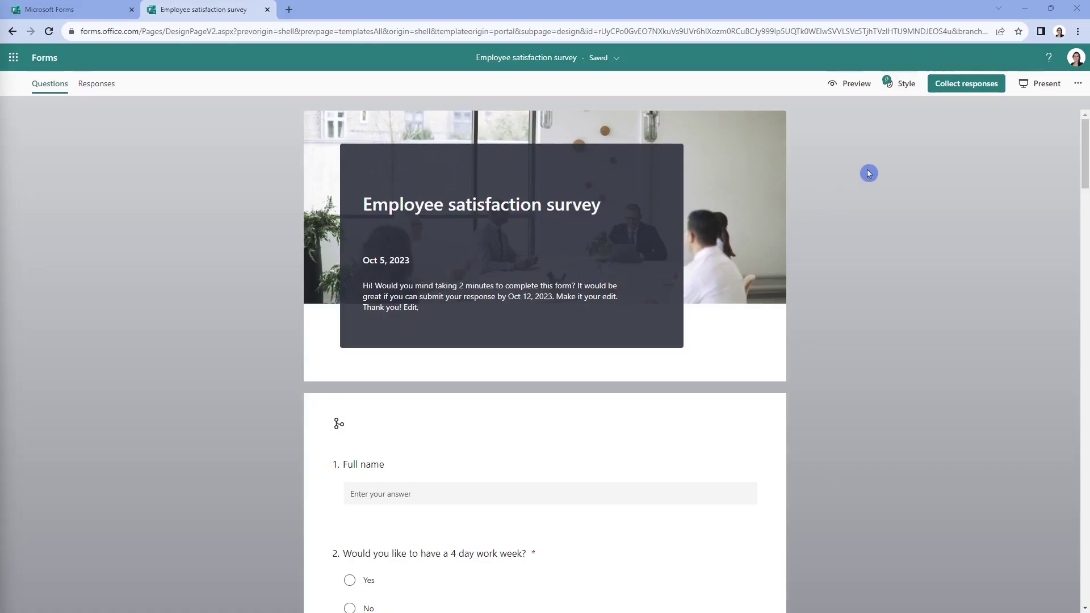
Try the plain blue, green room and yellow room themes, then apply the teal desk theme
left_click(897, 89)
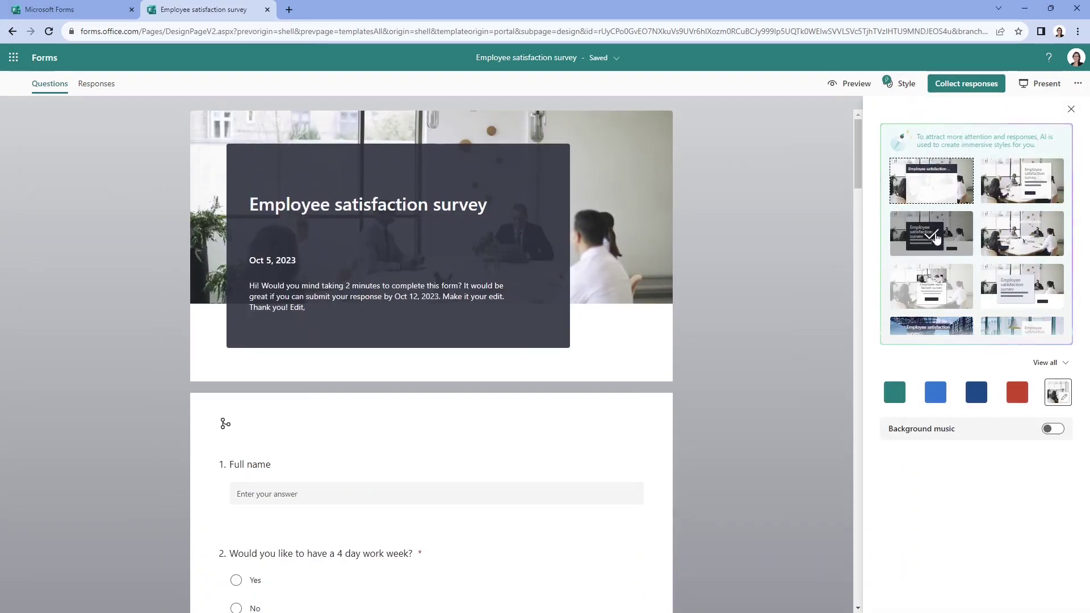
left_click(938, 321)
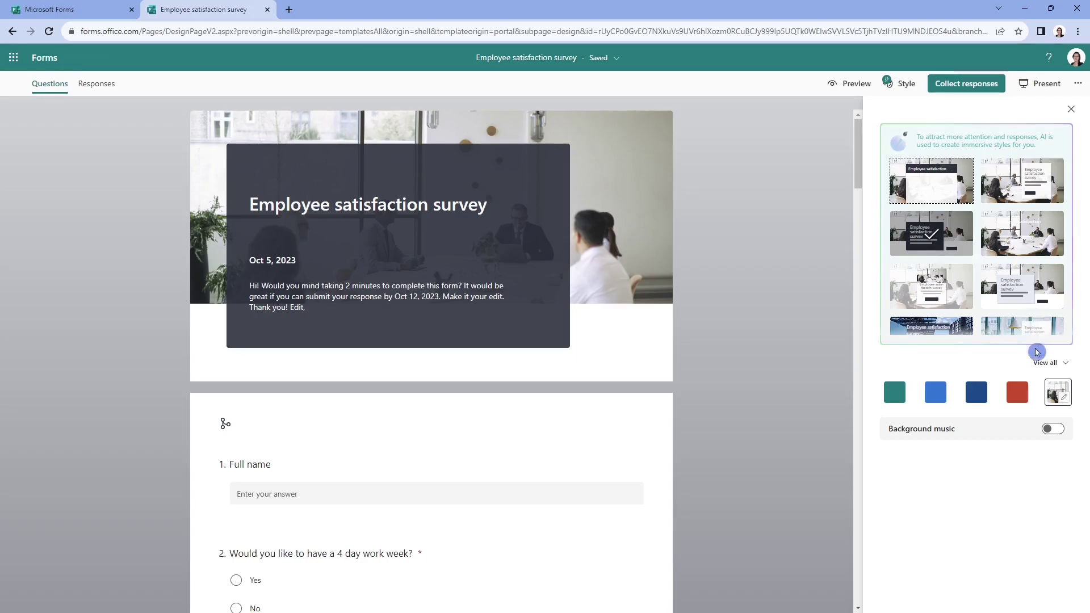
left_click(1072, 364)
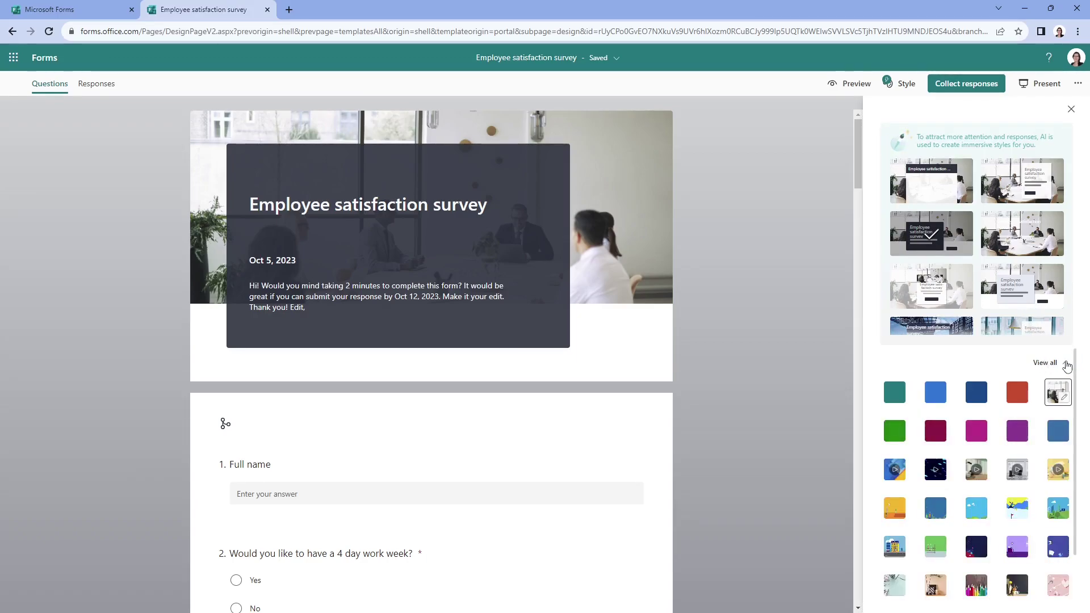
left_click(1058, 433)
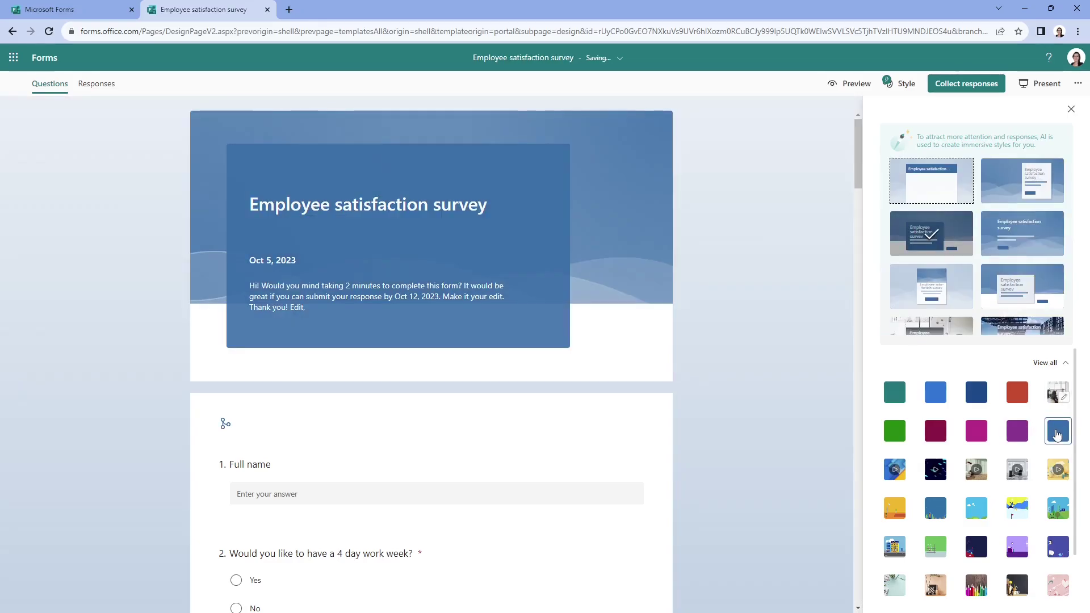
left_click(978, 478)
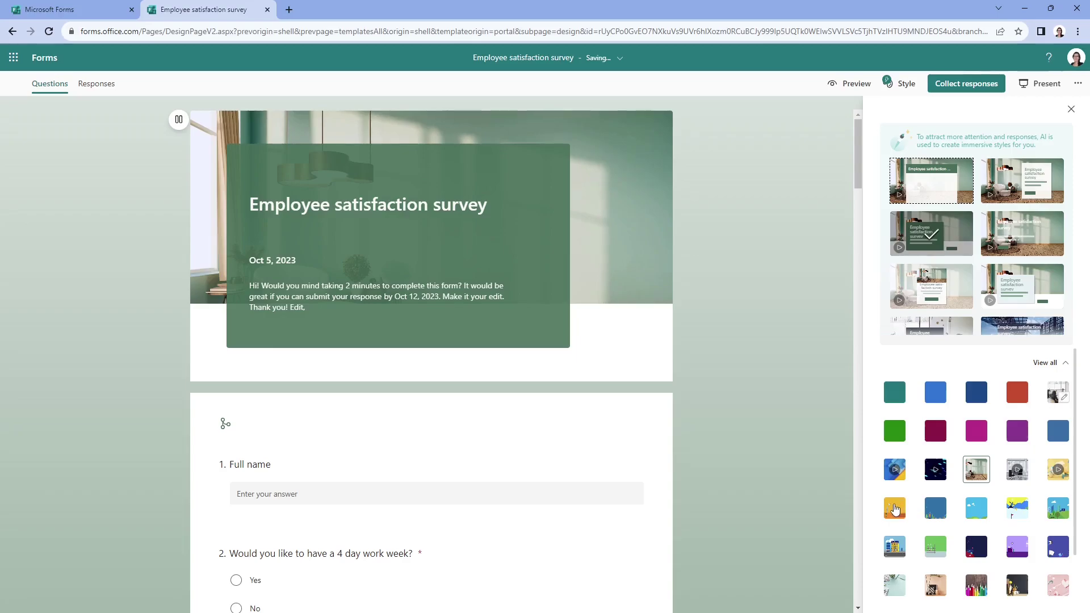
left_click(896, 510)
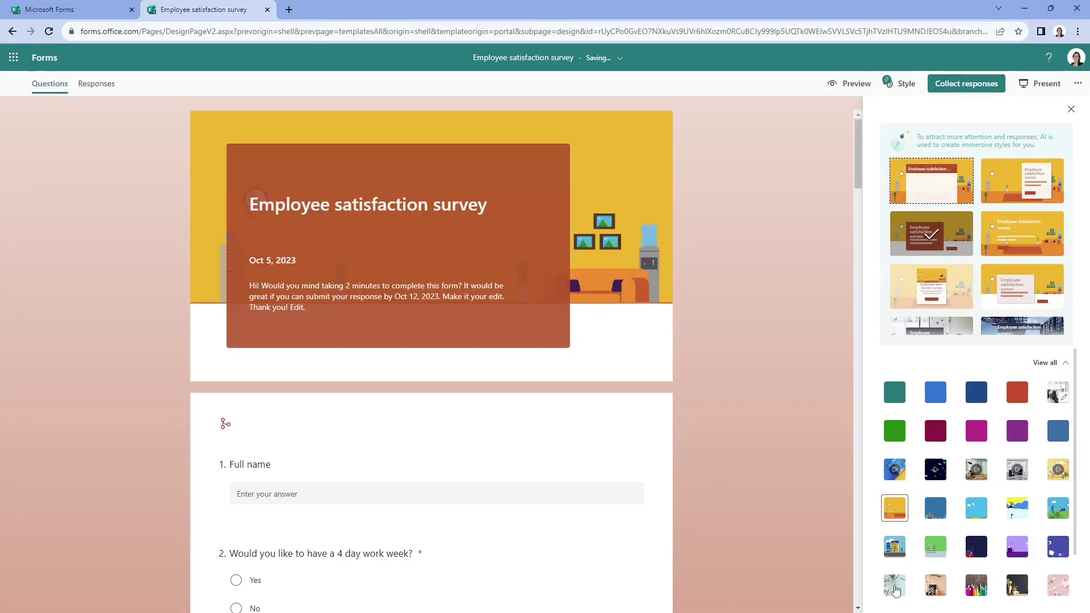
left_click(895, 586)
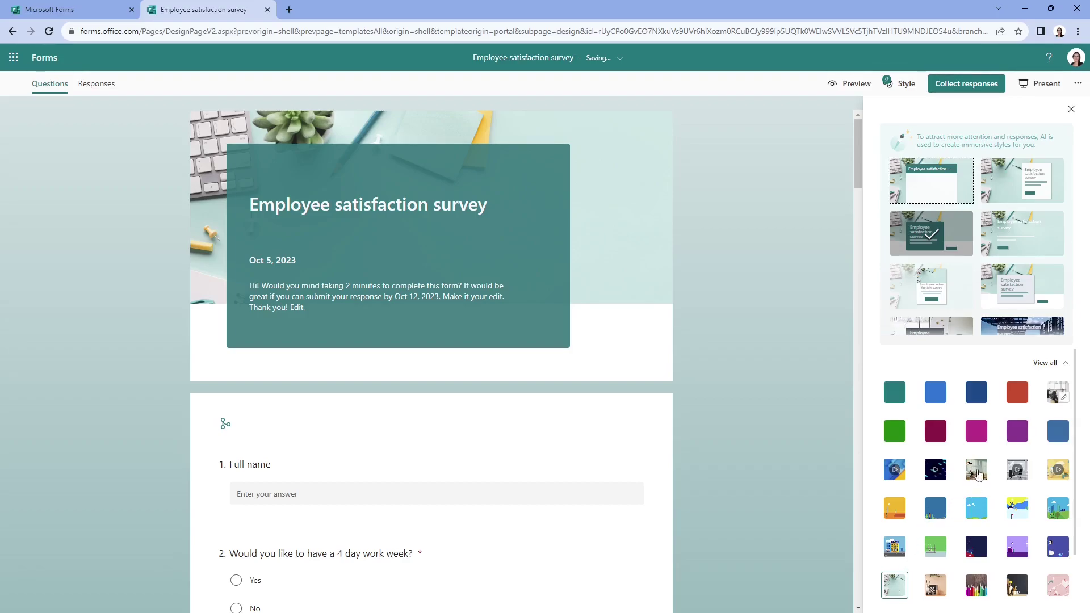
Turn on background music with the Parallel track, then switch the music back off
scroll(1048, 458, "down", 2)
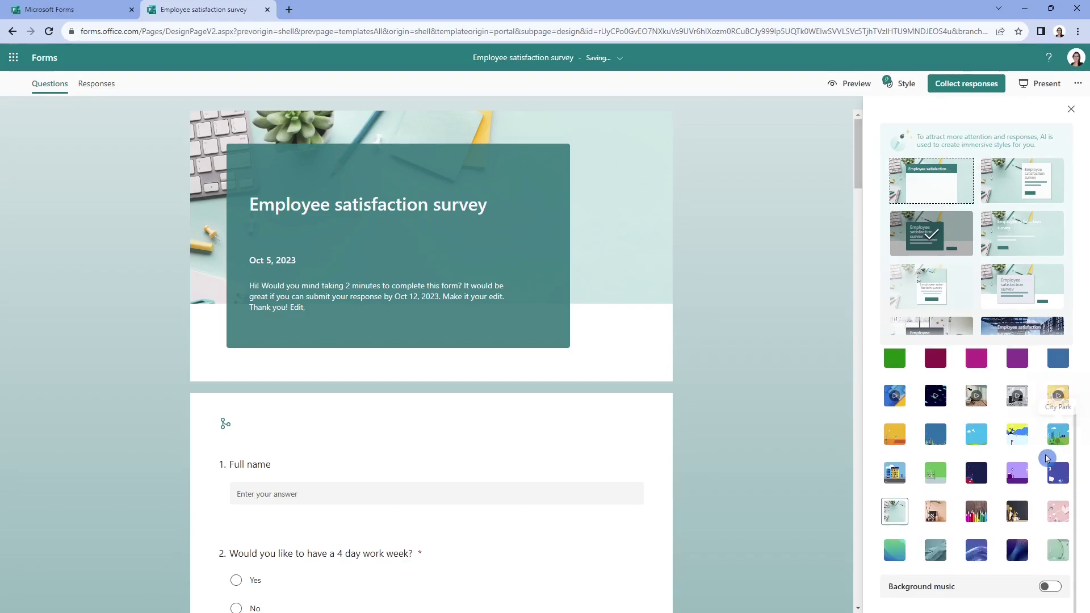
left_click(1049, 587)
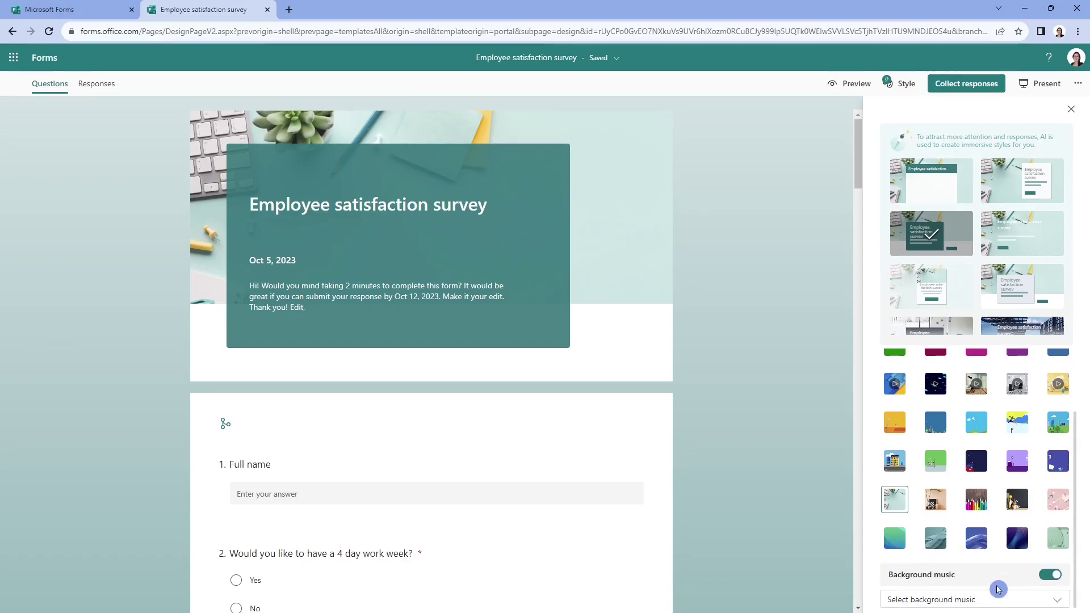
left_click(979, 597)
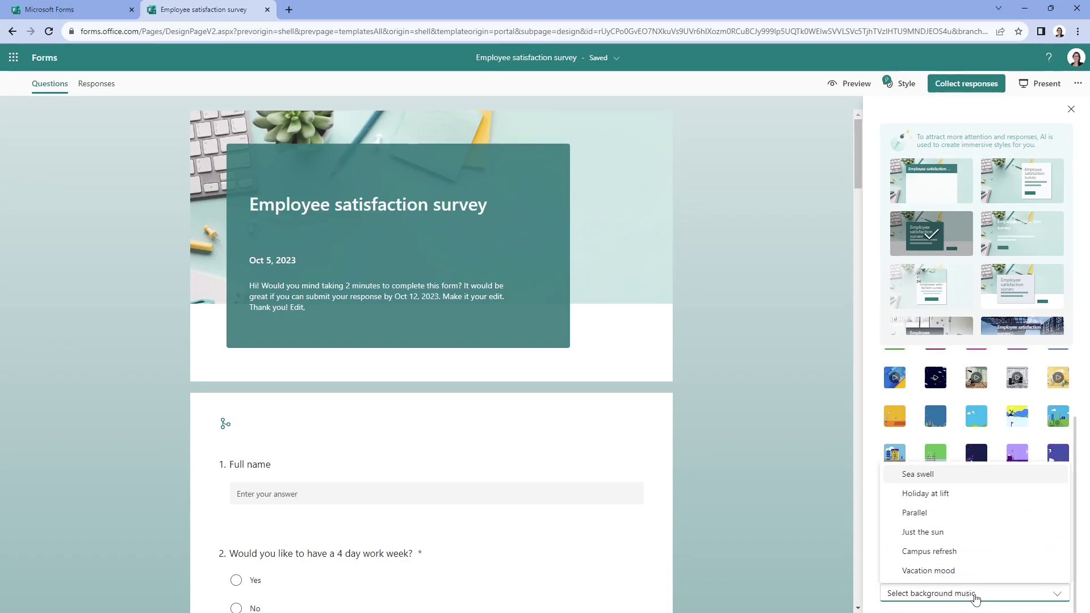
left_click(952, 513)
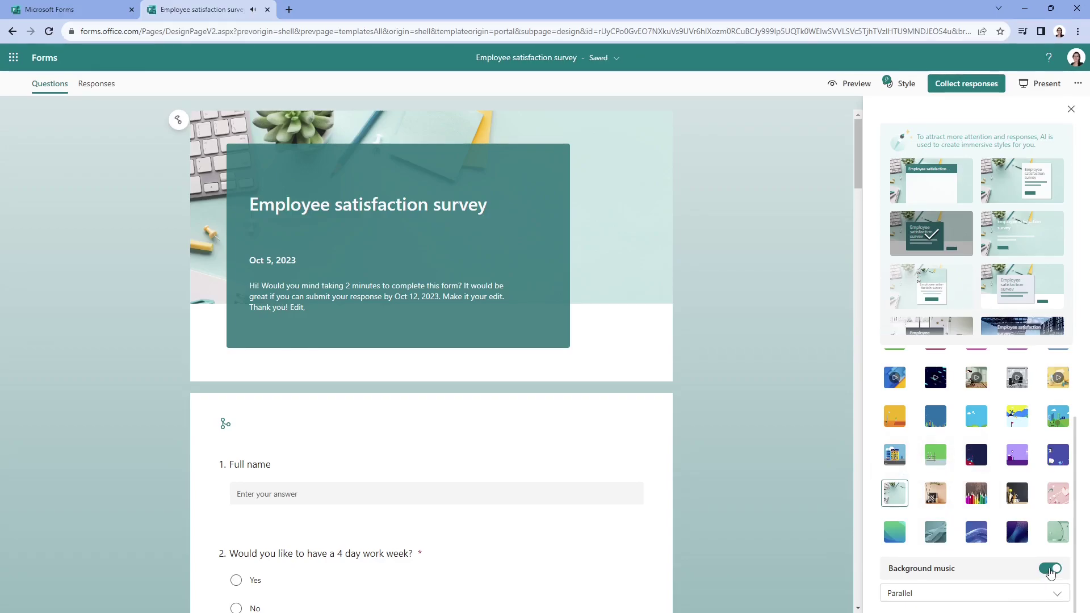
left_click(1051, 570)
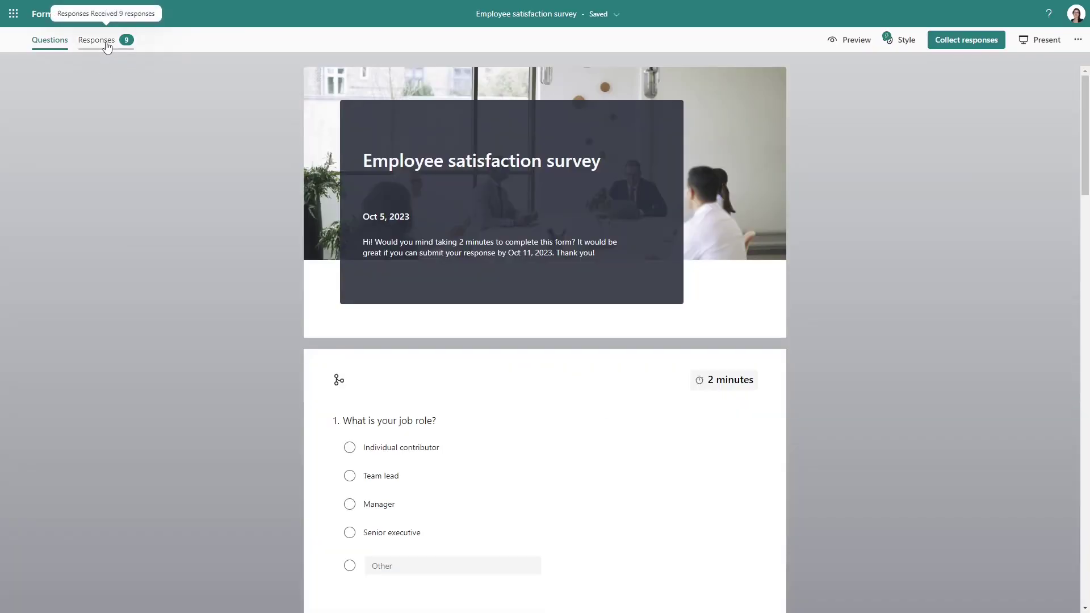
left_click(107, 47)
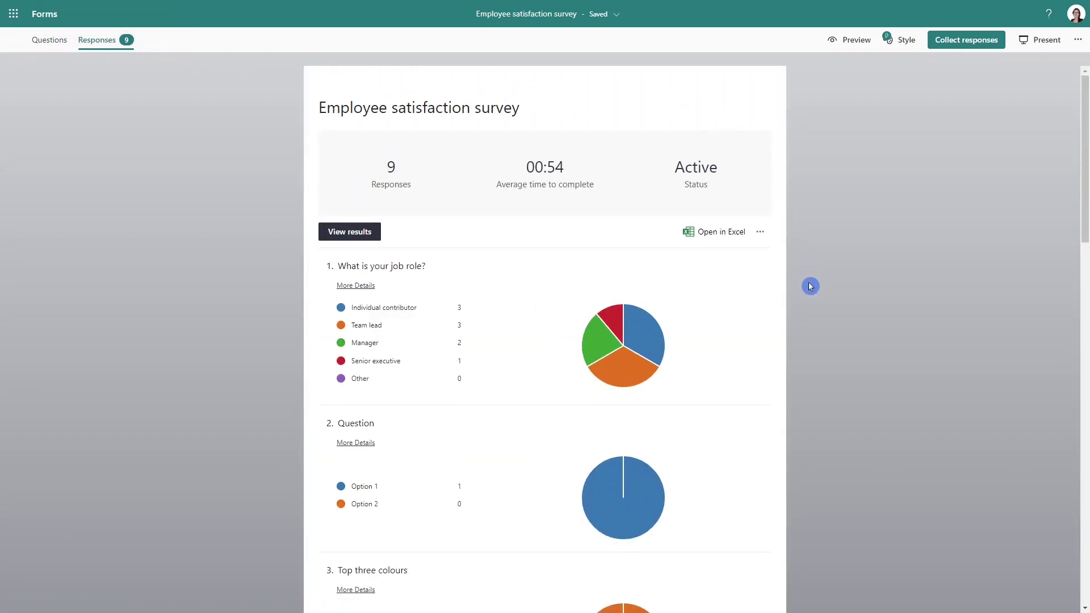
mouse_move(645, 329)
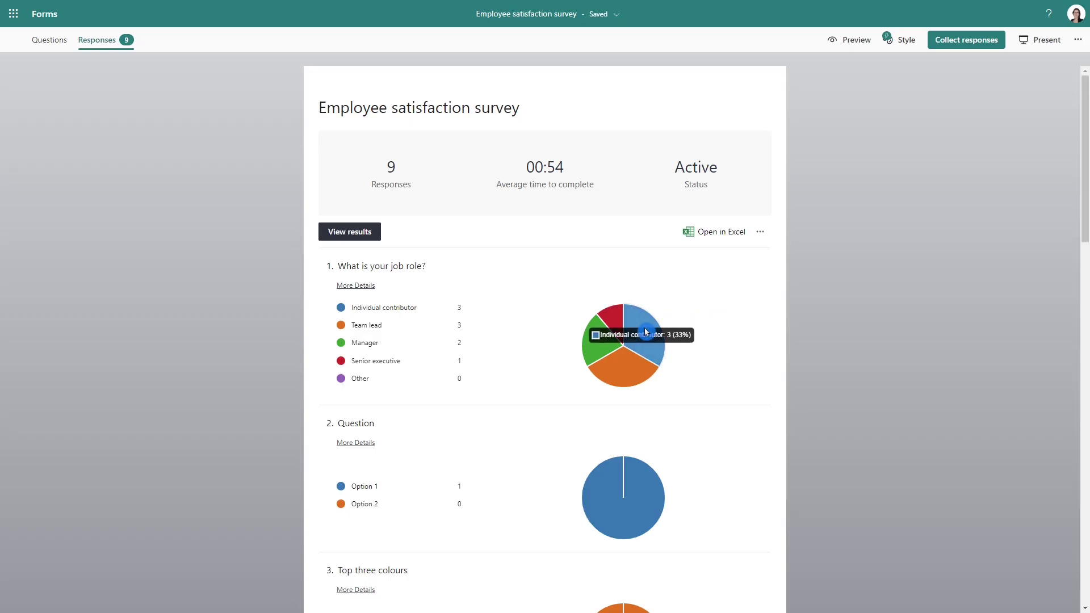
scroll(792, 358, "down", 2)
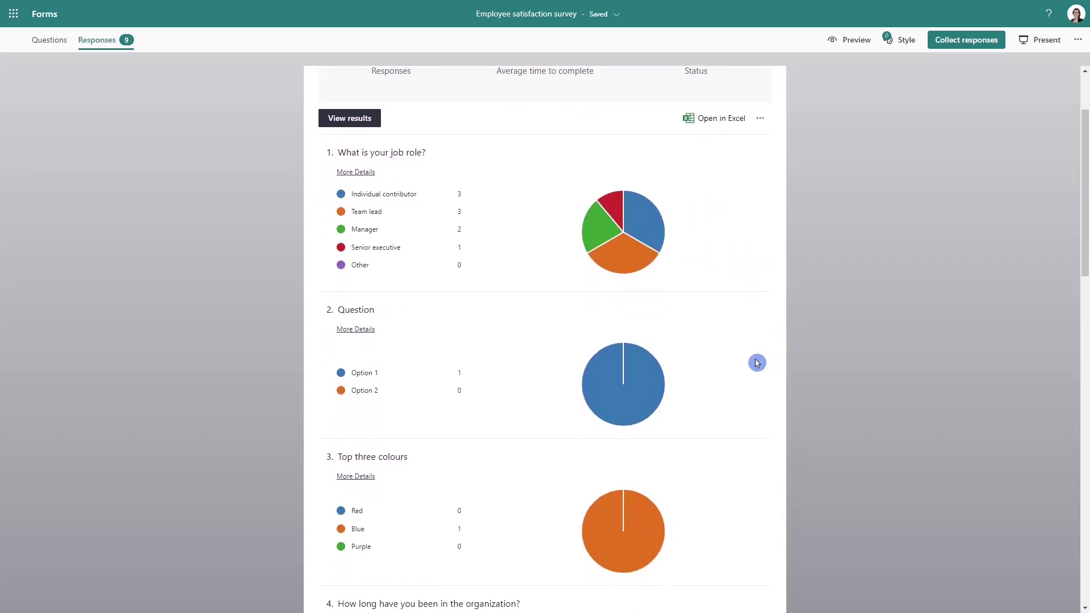
scroll(726, 394, "down", 2)
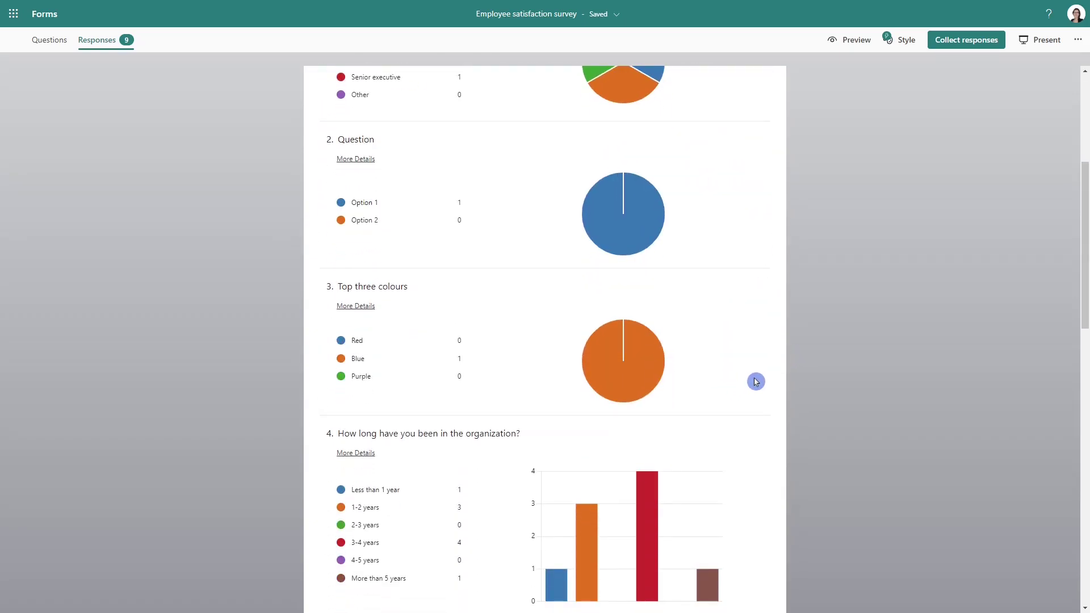
scroll(757, 382, "down", 4)
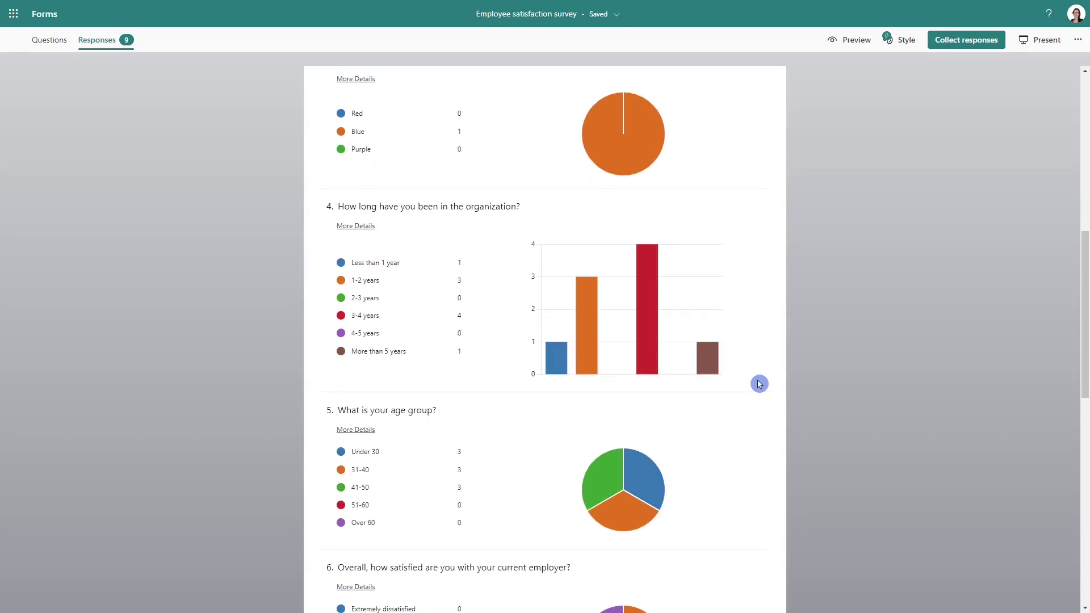
scroll(761, 384, "down", 3)
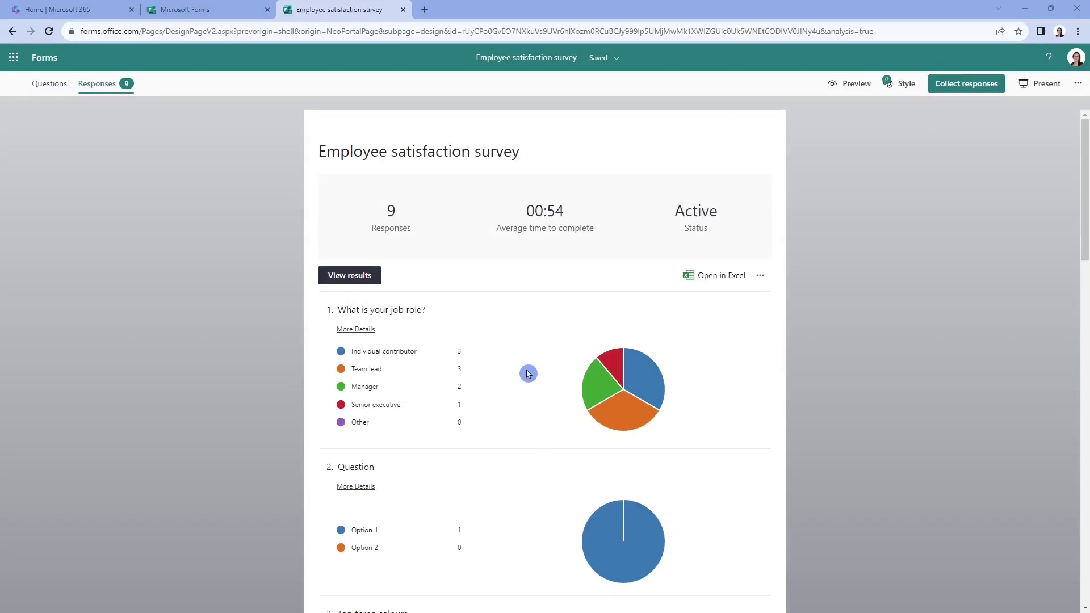
left_click(351, 278)
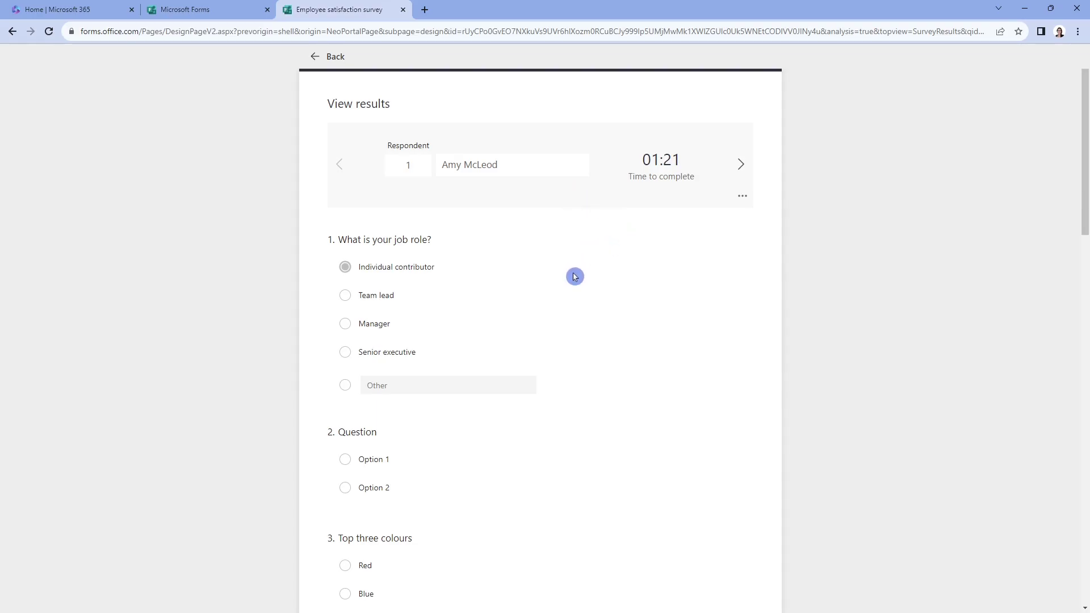
scroll(575, 274, "down", 3)
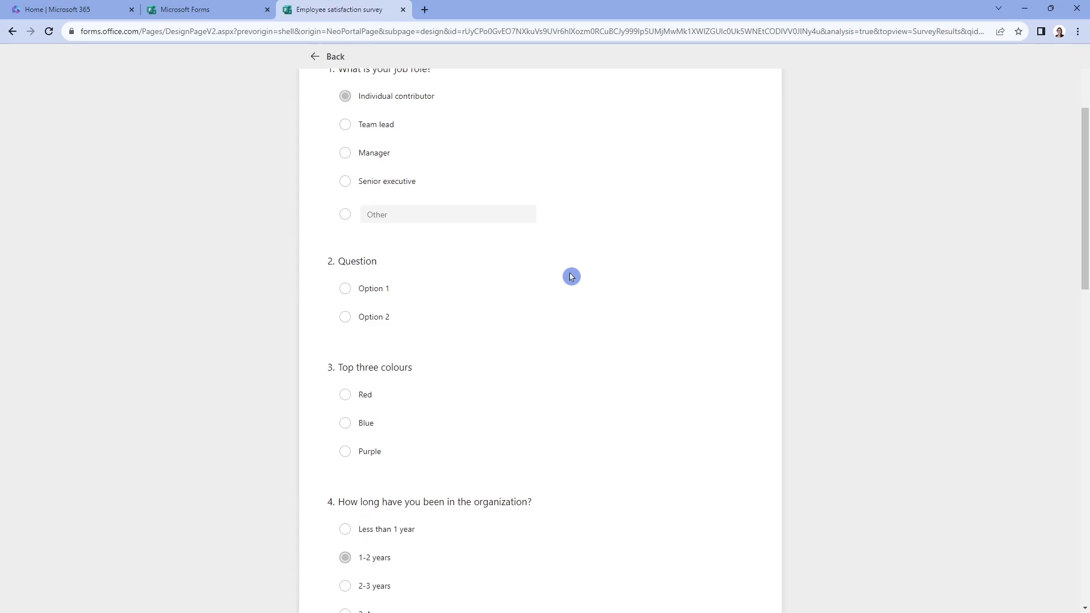
scroll(574, 276, "down", 1)
scroll(573, 277, "up", 3)
scroll(573, 277, "up", 1)
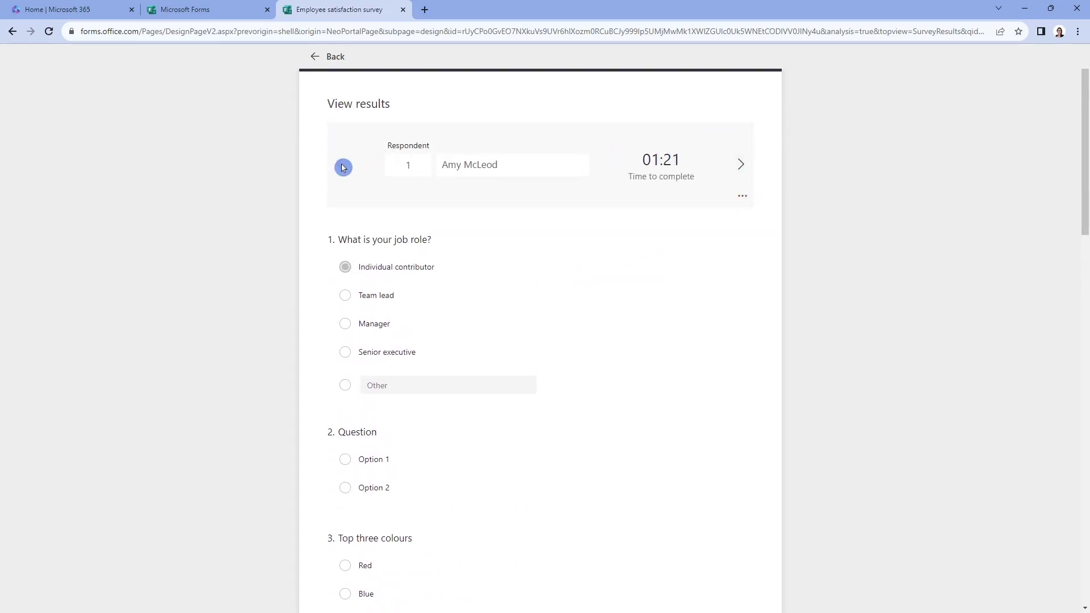
key("F11")
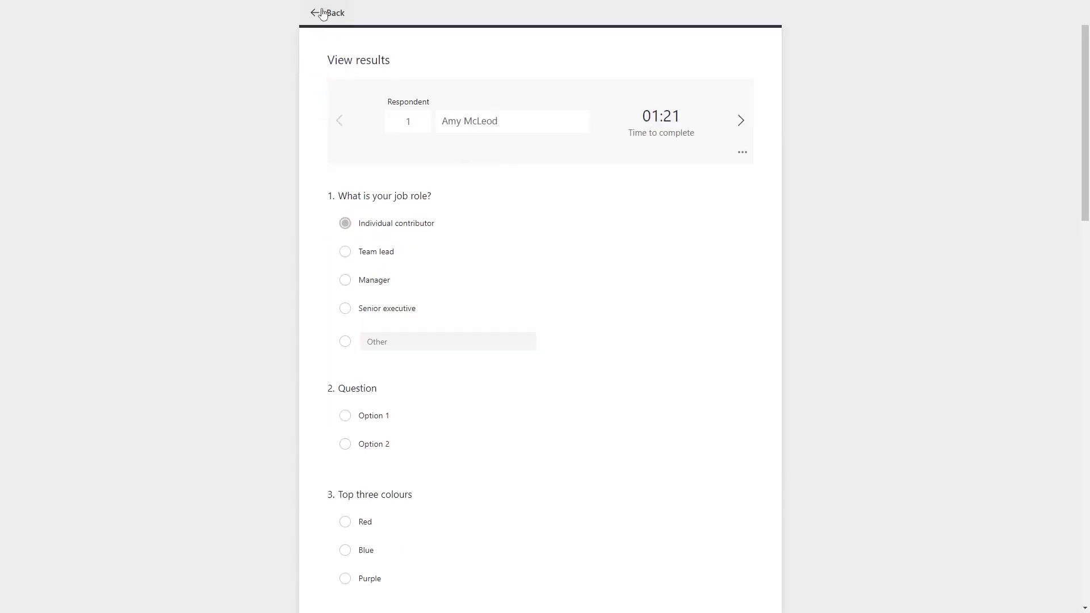
left_click(322, 12)
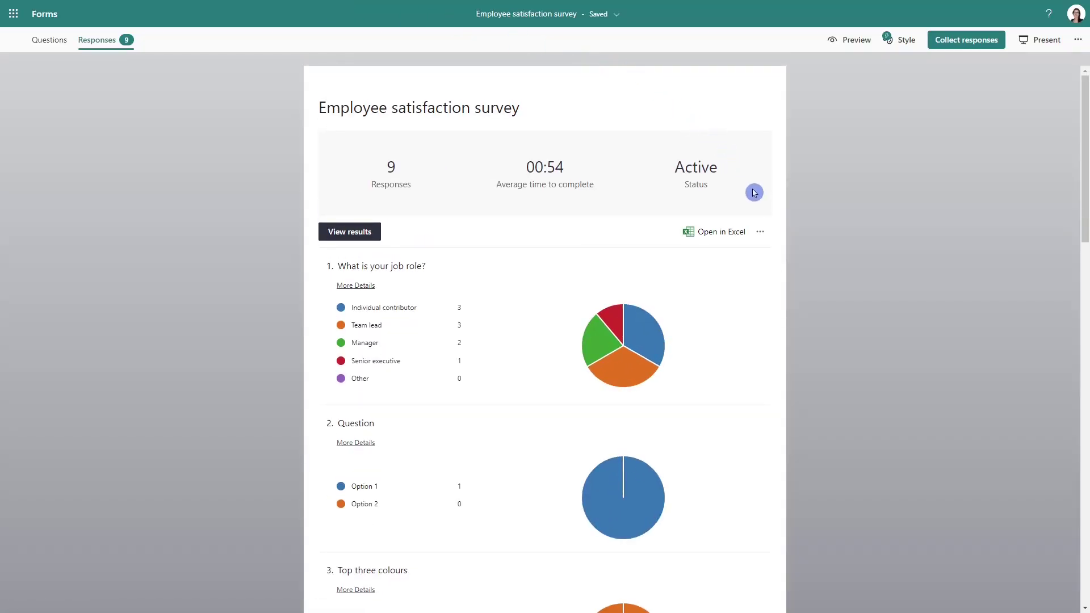
Dismiss the responses' more-actions menu without choosing Delete all responses, keeping all 9 responses
left_click(761, 237)
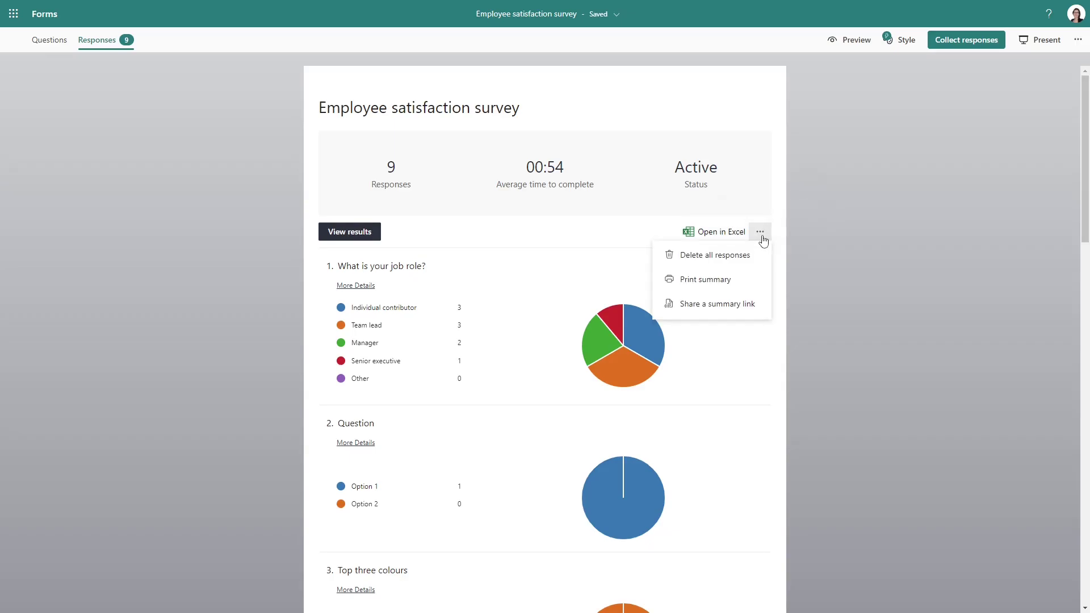
left_click(755, 254)
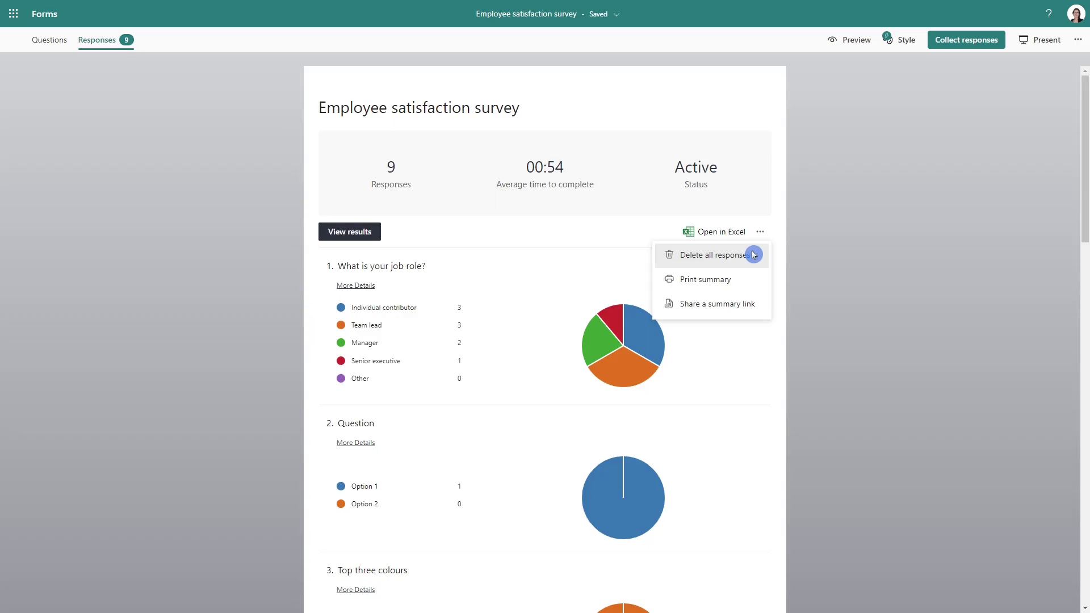
left_click(641, 347)
left_click(811, 341)
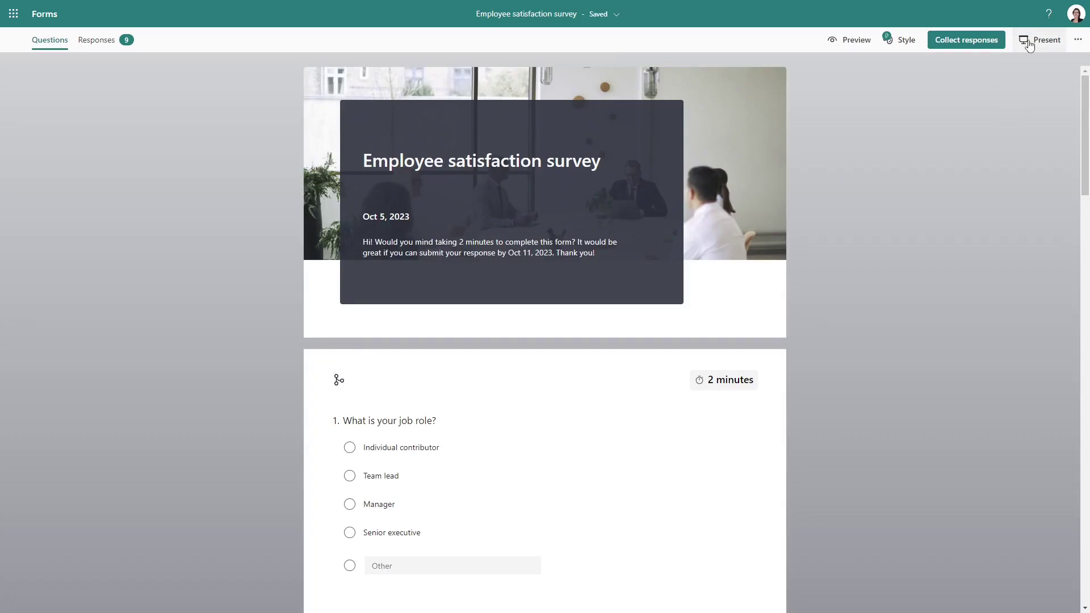
Present the live survey results, stepping from the first question through to the seventh question's results
left_click(1029, 45)
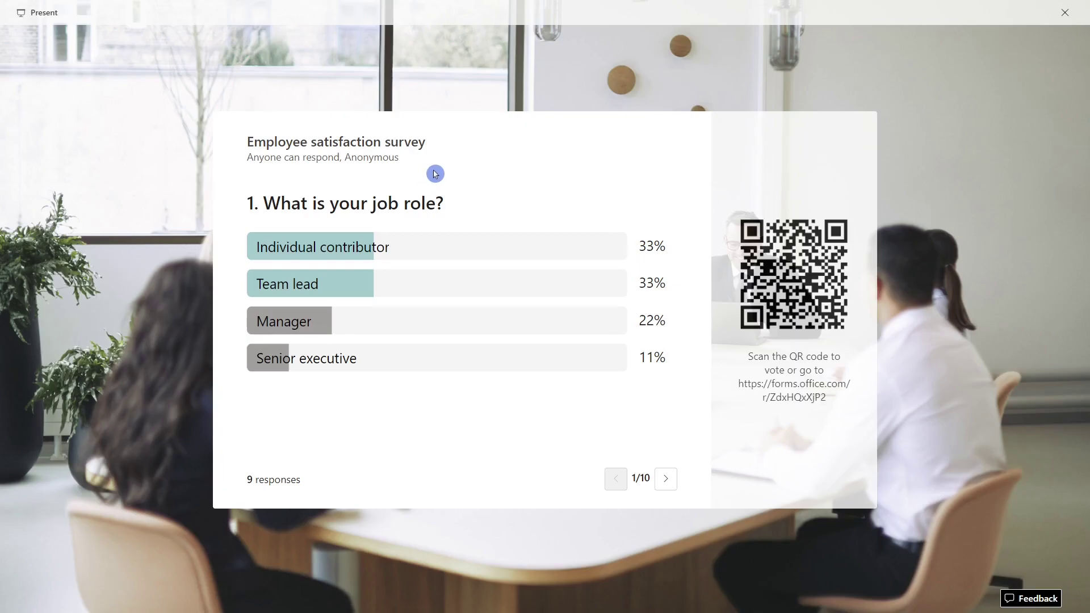
left_click(665, 480)
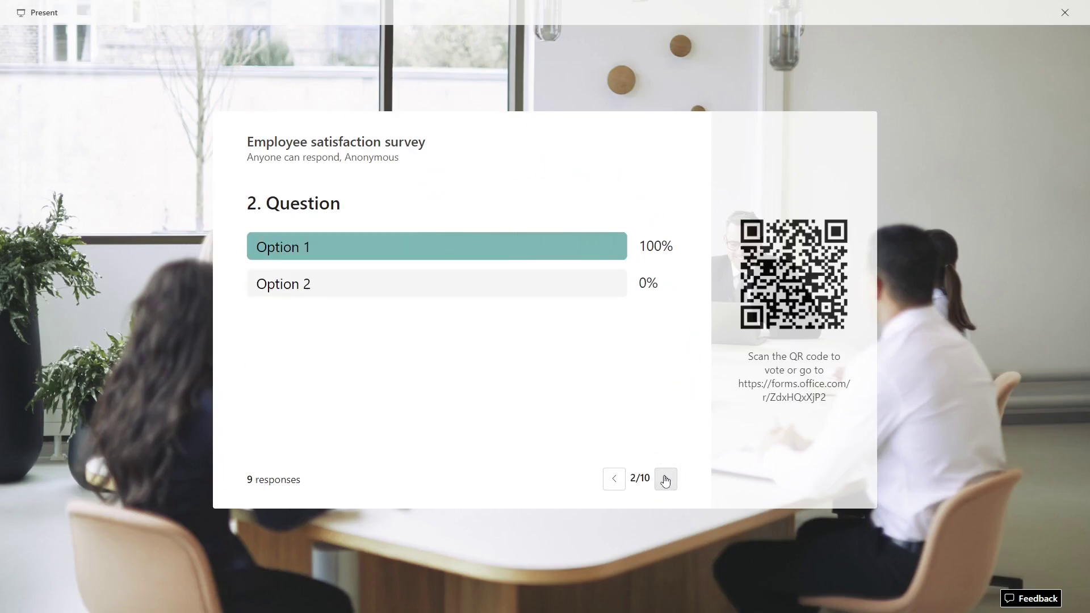
left_click(666, 479)
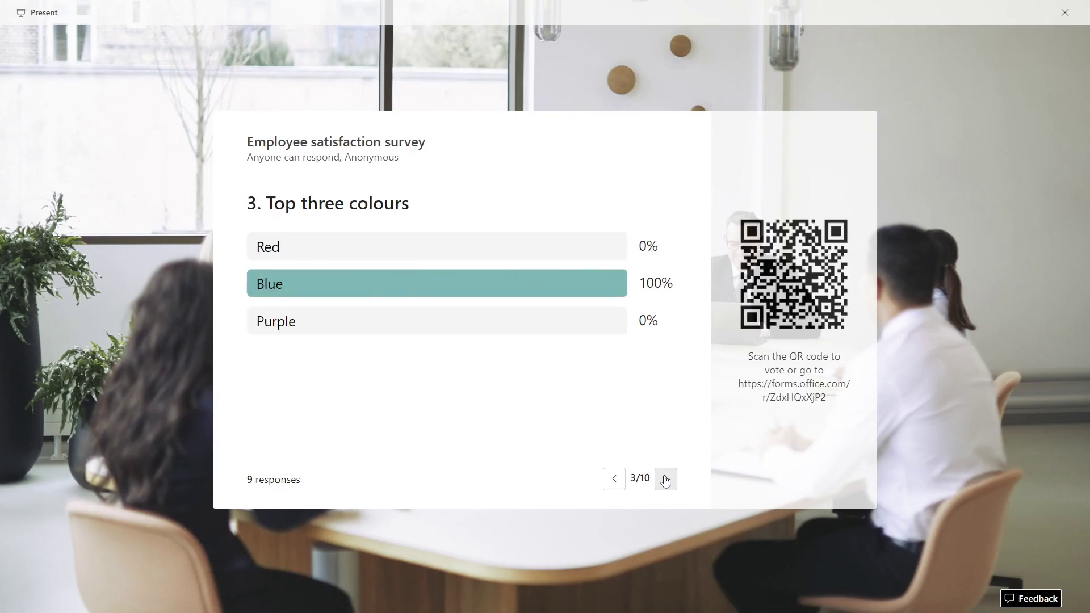
left_click(665, 480)
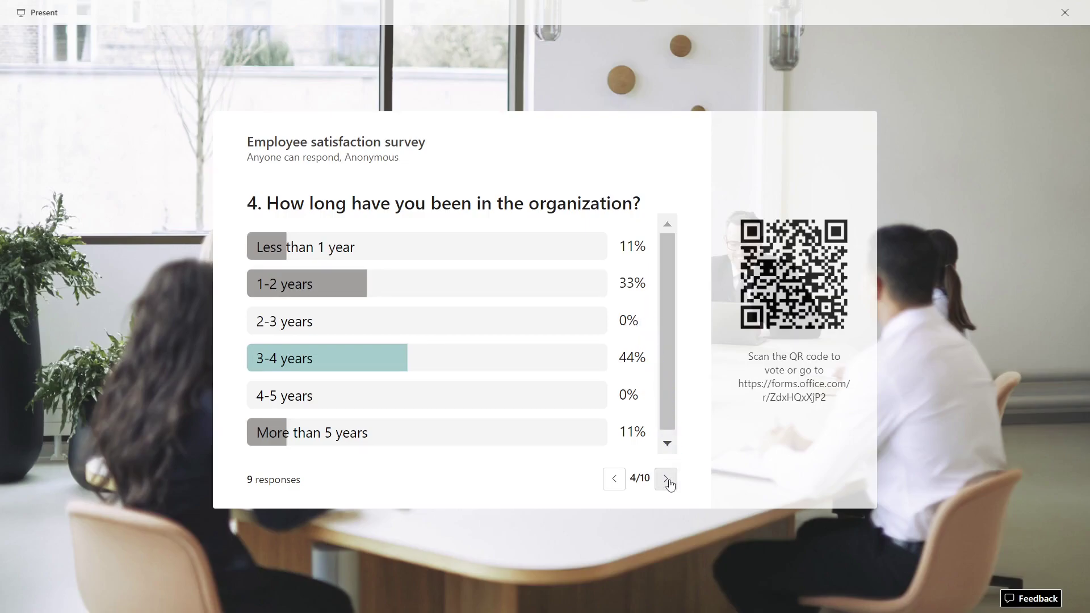
left_click(667, 482)
left_click(669, 482)
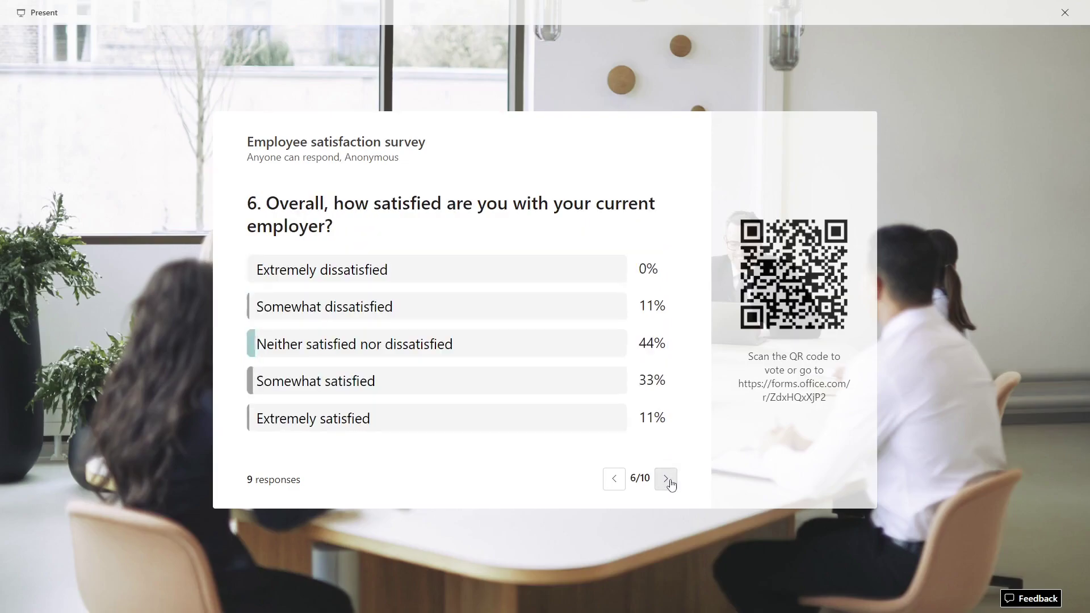
left_click(669, 482)
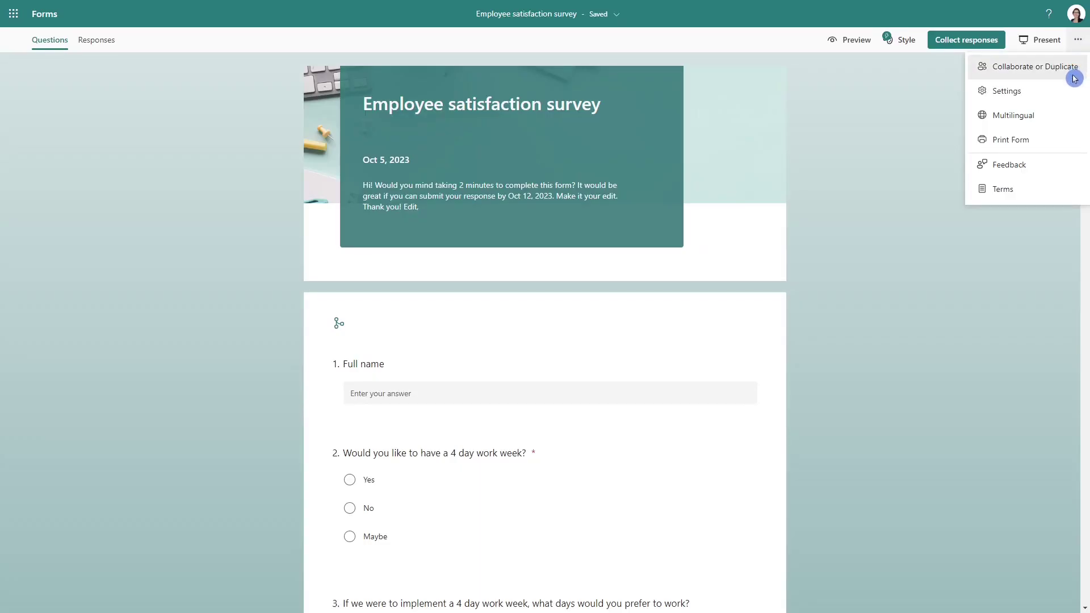
Open the form's Settings and review the note that anyone can respond without signing in
left_click(1055, 91)
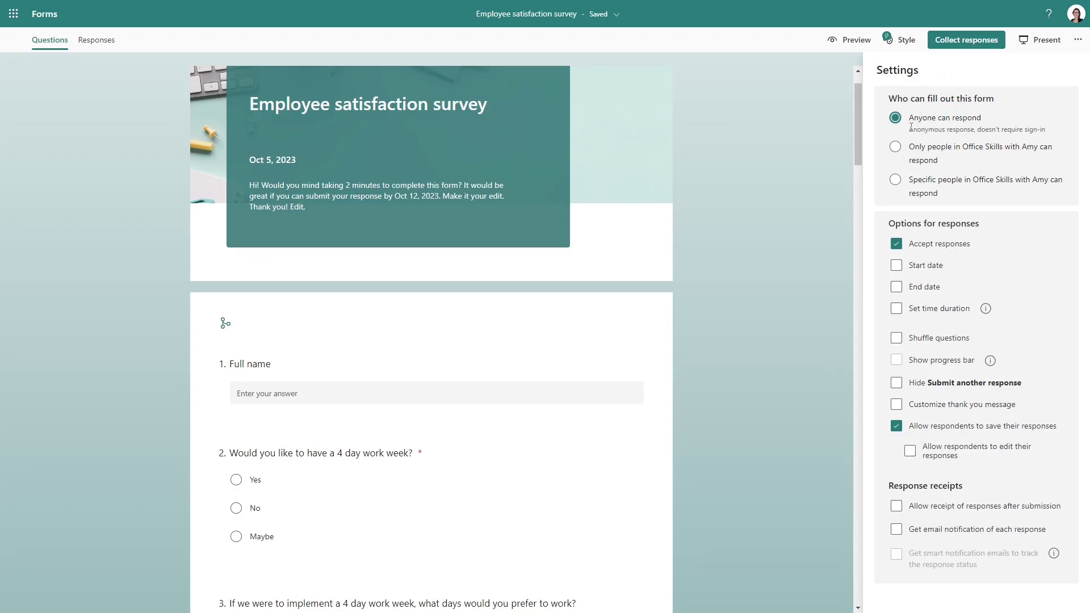
left_click_drag(975, 129, 1054, 129)
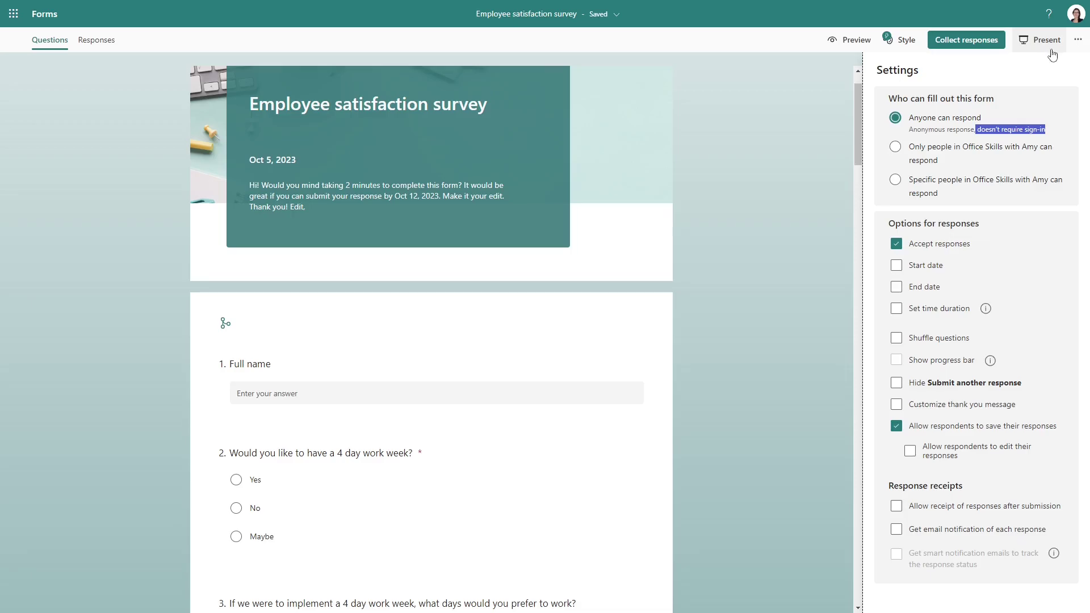
left_click_drag(1050, 76, 1048, 102)
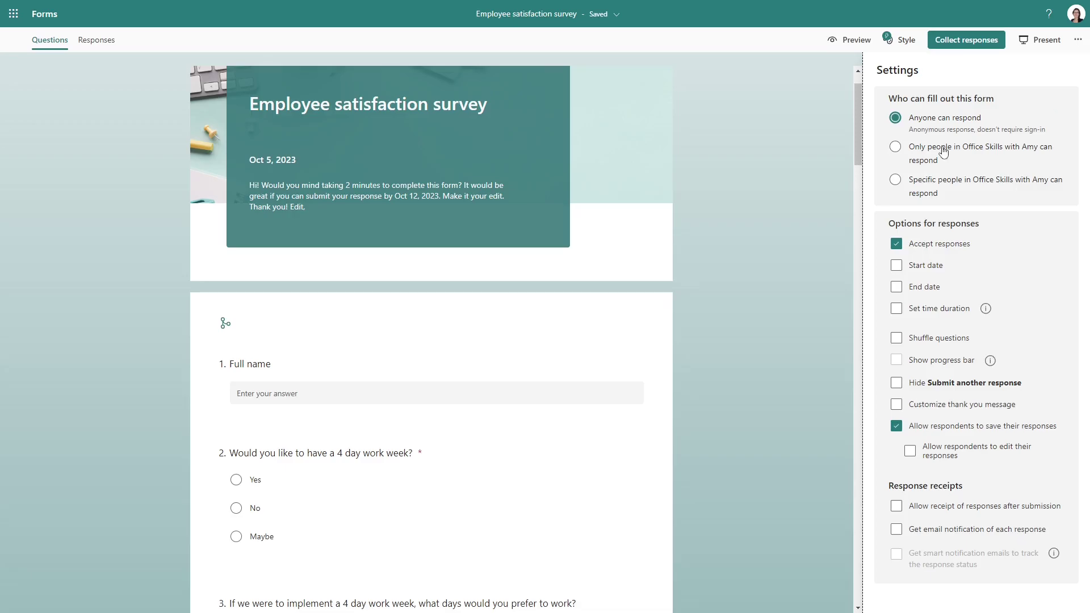
mouse_move(1055, 278)
left_mouse_down()
mouse_move(1064, 324)
mouse_move(995, 233)
mouse_move(960, 217)
left_mouse_up()
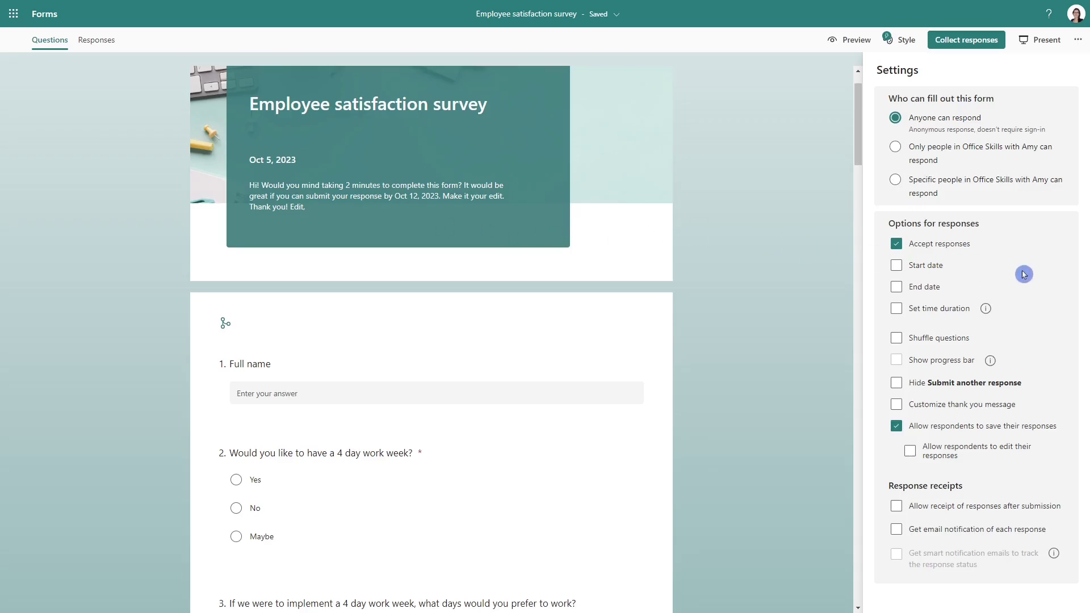
Leave the start date off, end responses on 10/5/2023 at 10:00 AM, and set a 30-minute time limit
left_click(897, 265)
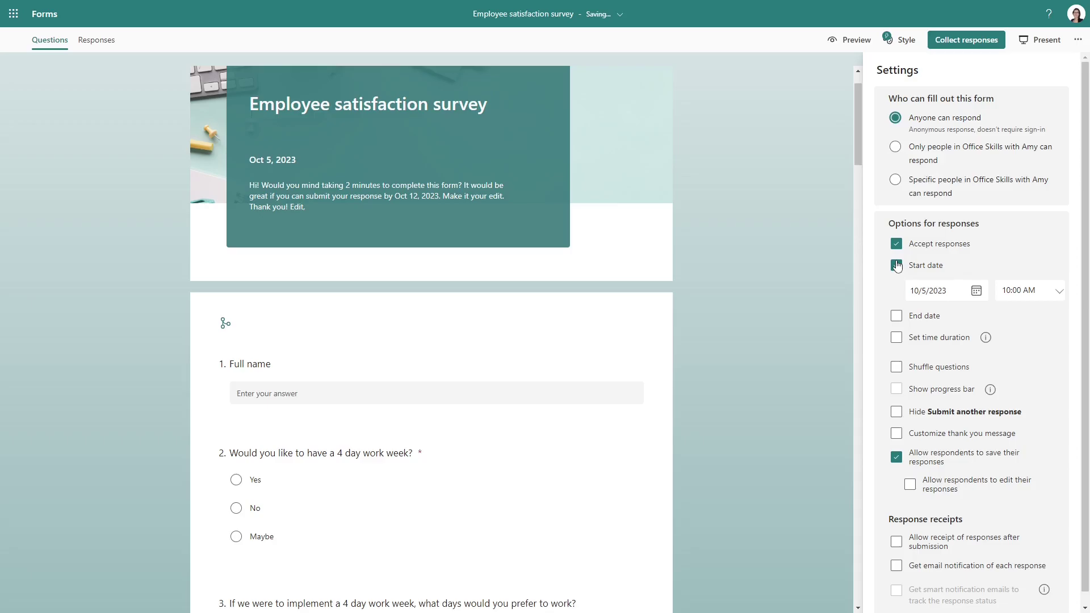
left_click(897, 267)
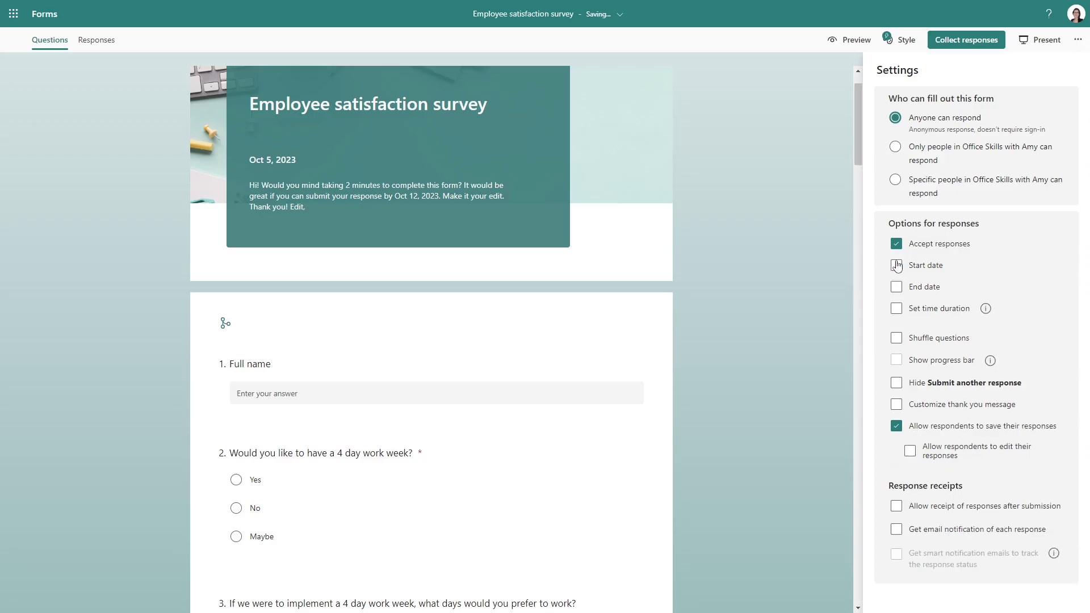
left_click(897, 287)
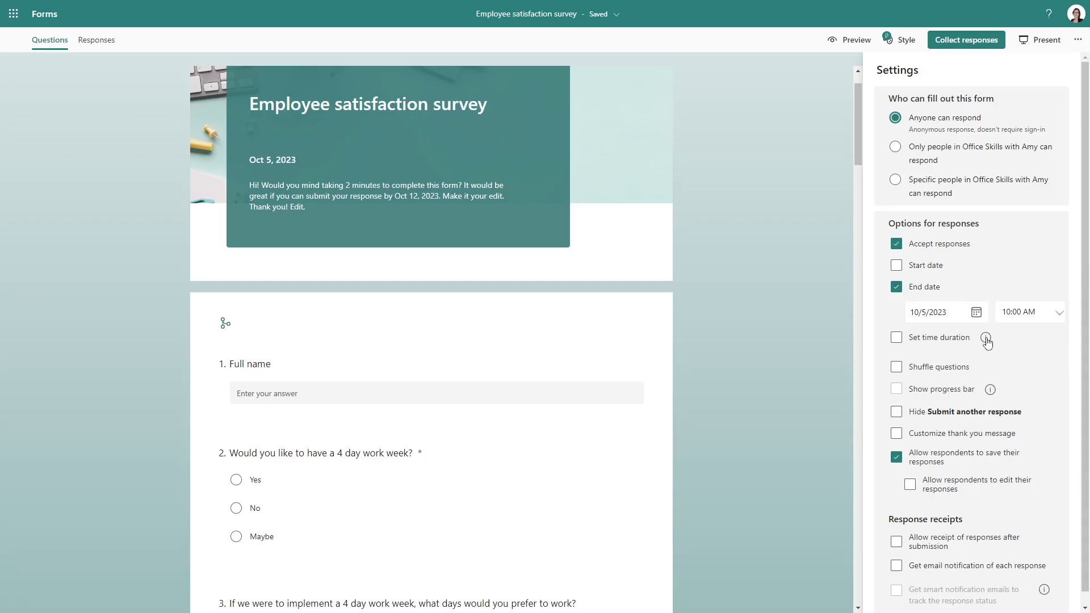
mouse_move(987, 342)
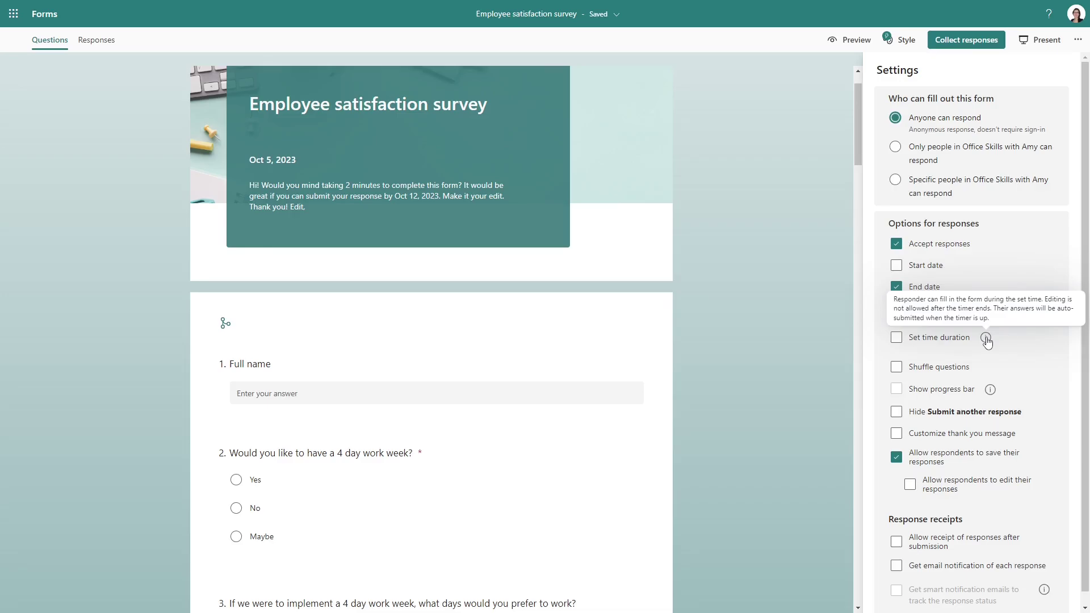
left_click(987, 340)
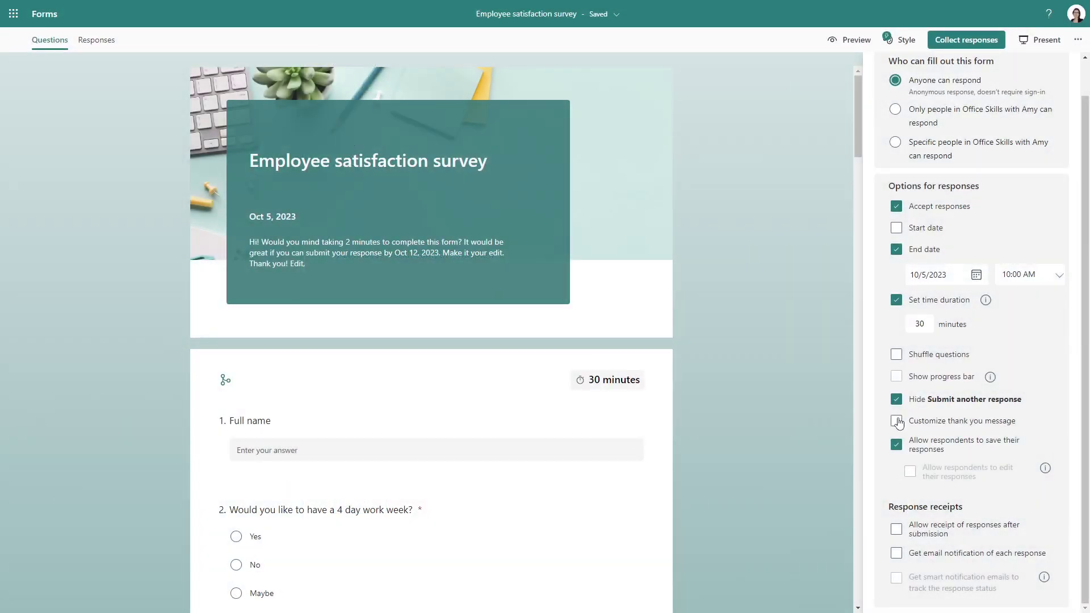
Customize the thank-you message to read 'Like, Comment & Subscribe'
left_click(897, 422)
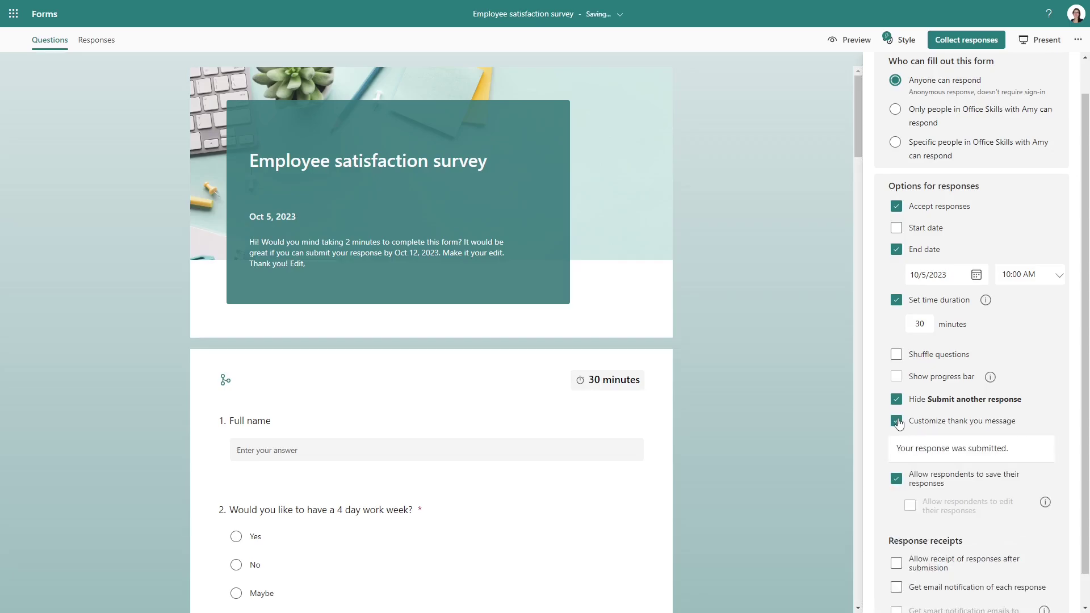
left_click(1030, 451)
type("Like, Comment & Subscribe")
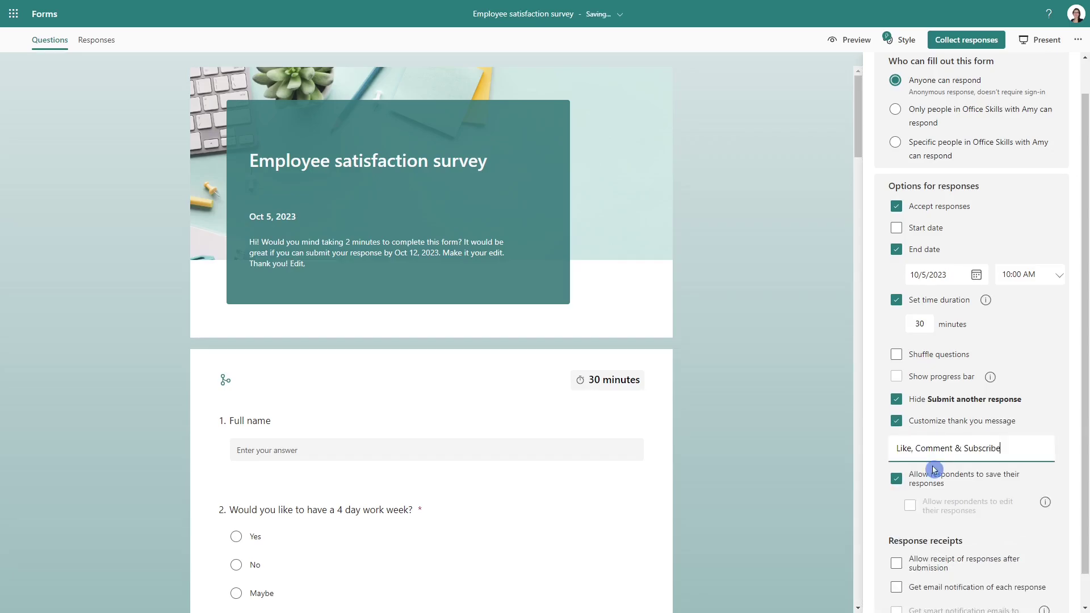